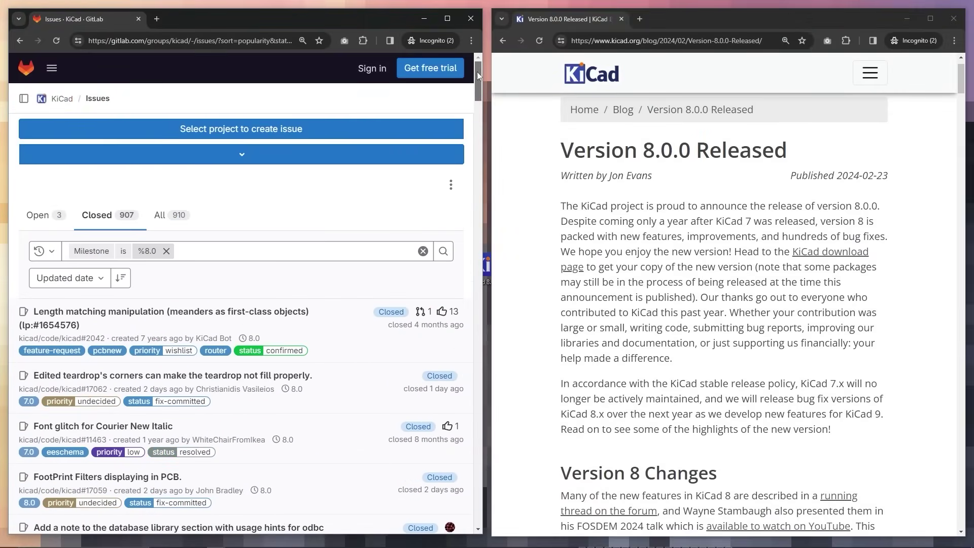
left_click_drag(961, 73, 970, 139)
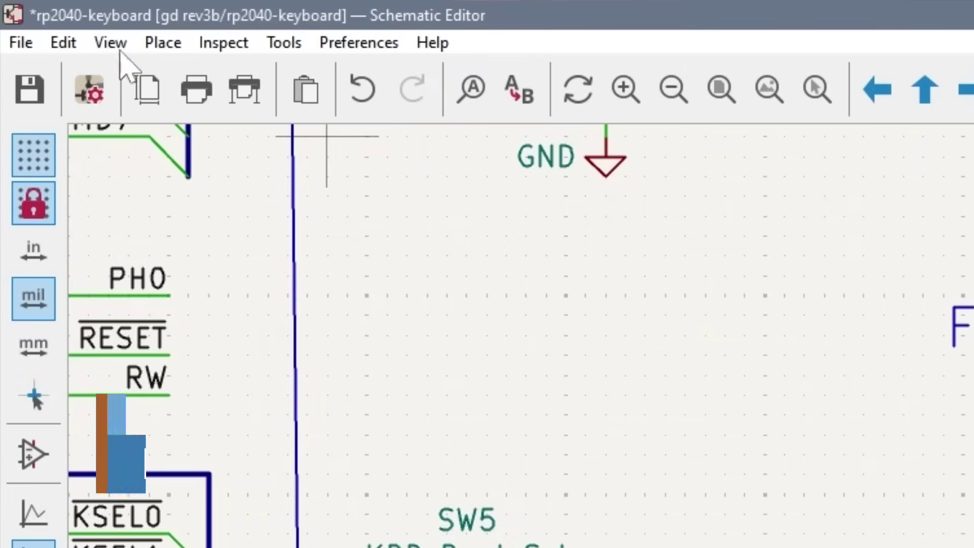
- Show the Properties panel and change resistor R32 to R31 with value 1k
left_click(111, 43)
left_click(228, 158)
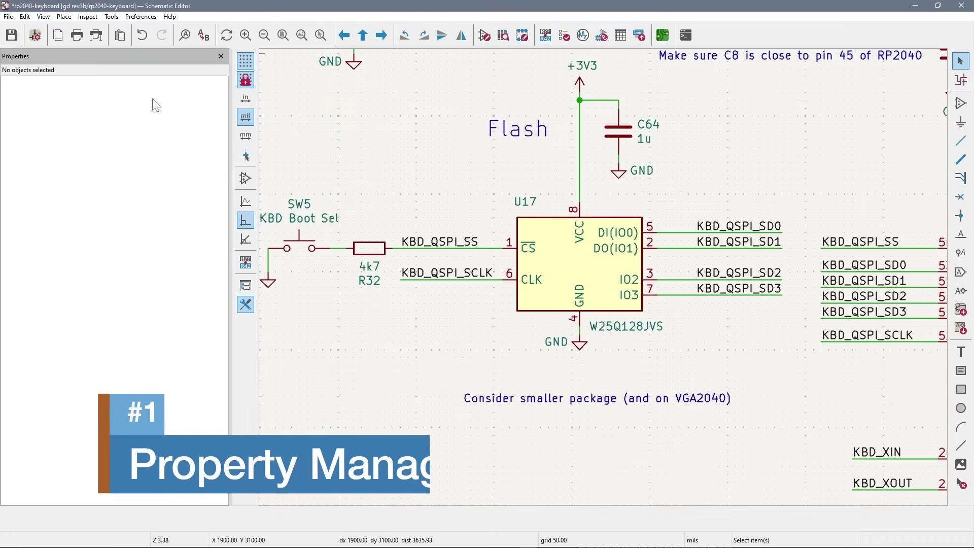
left_click(370, 250)
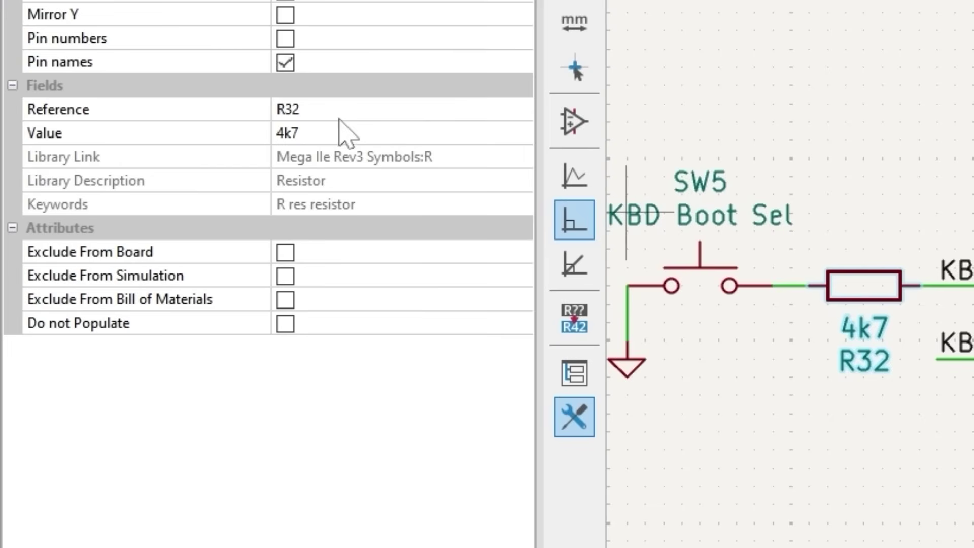
left_click(153, 173)
type("1")
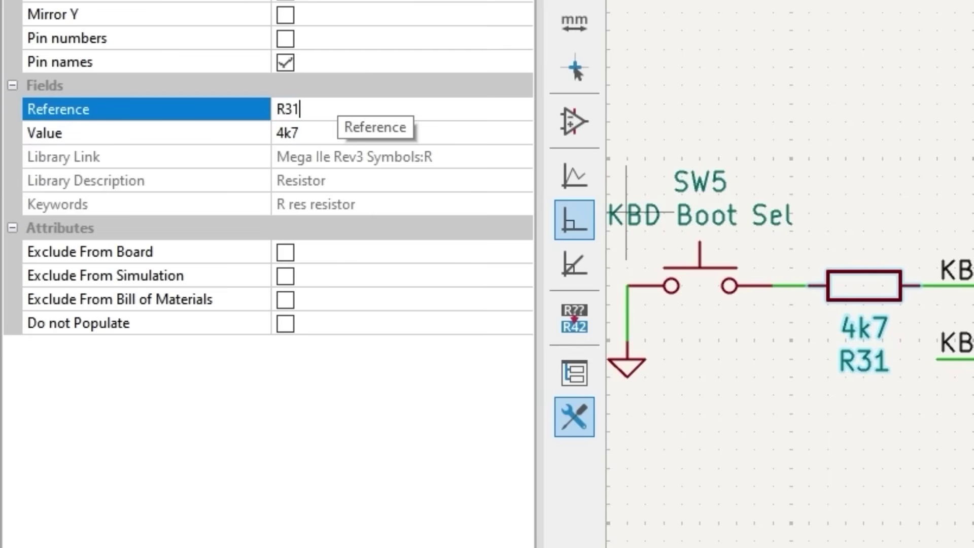
key("Tab")
type("1k")
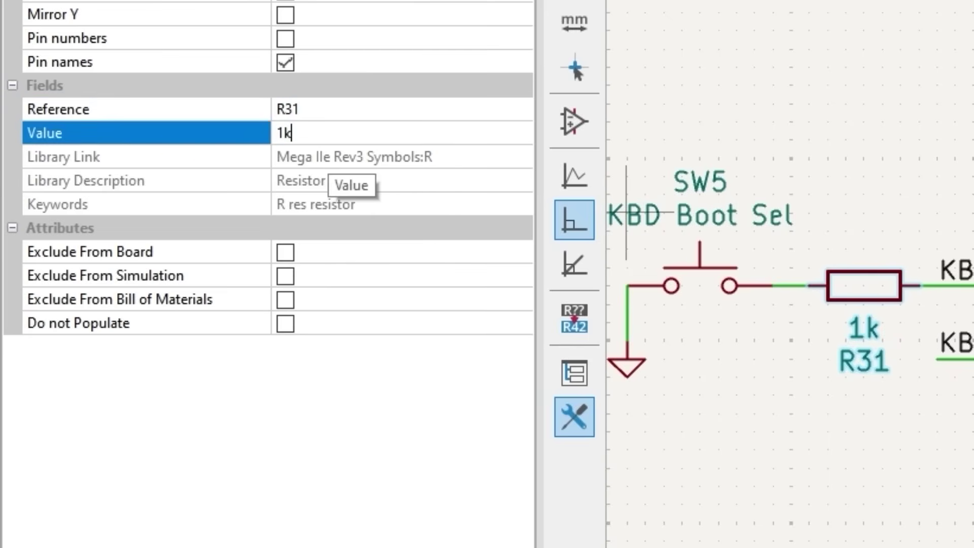
key("Tab")
- Mark R31 as Do not Populate, then inspect pin IO2's properties
left_click(286, 325)
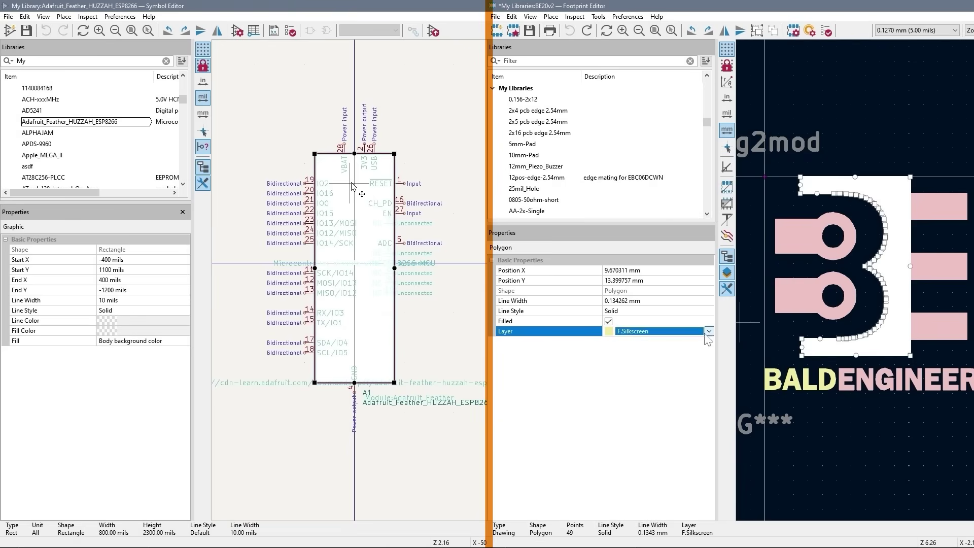
left_click(710, 332)
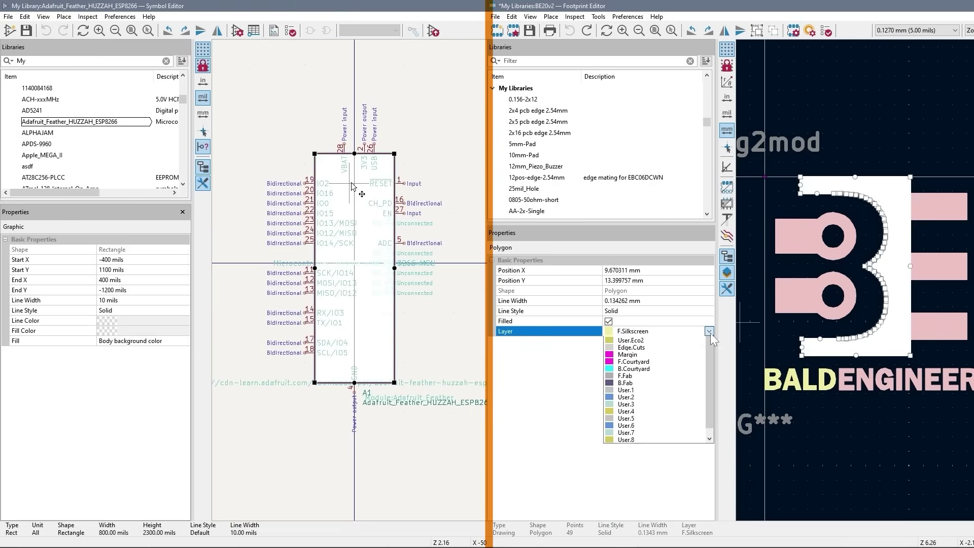
left_click(319, 190)
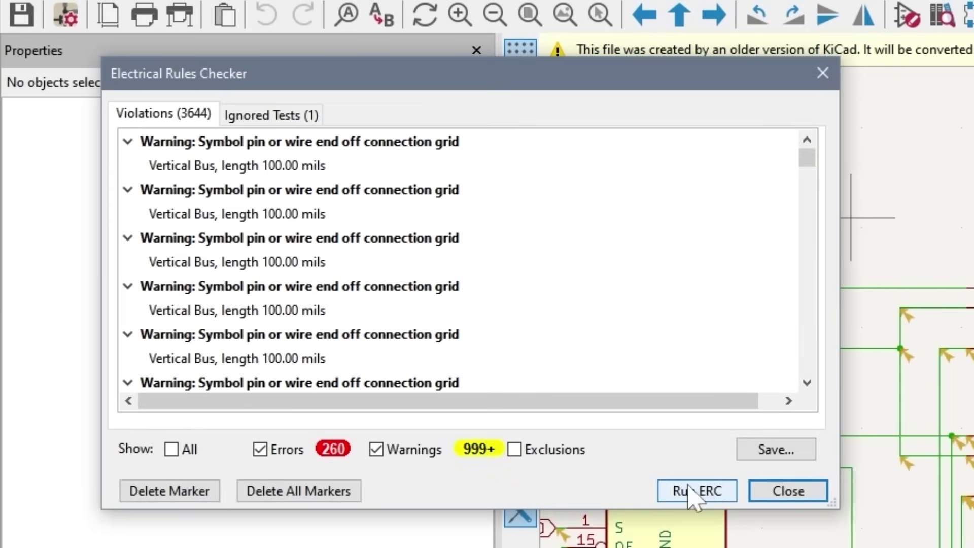
- Locate an off-grid ERC warning, close the results, and inspect the CPU_D2 label
left_click(292, 338)
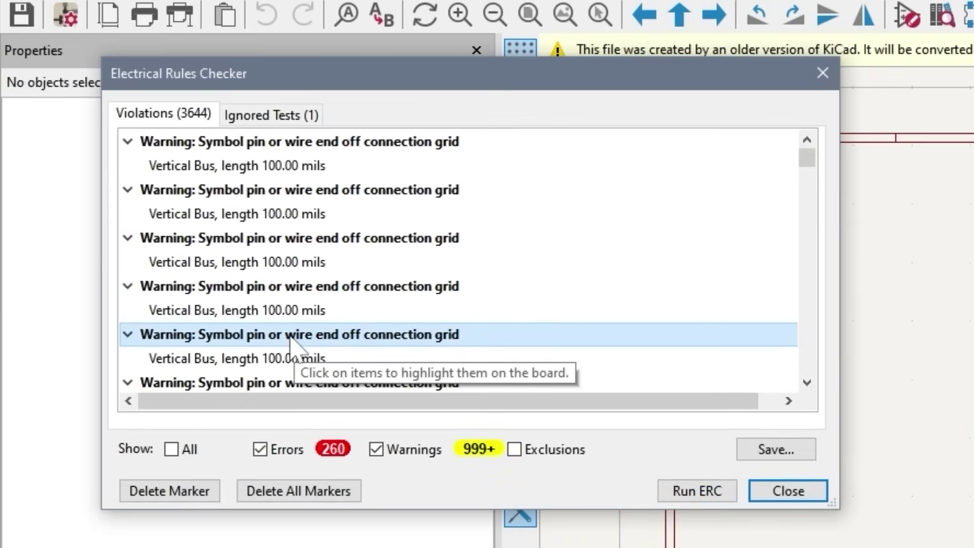
left_click(796, 491)
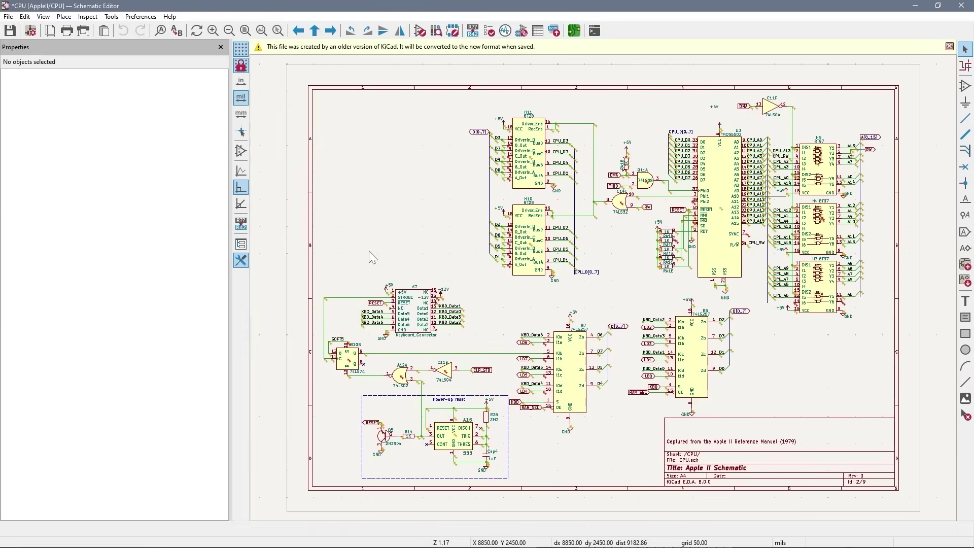
scroll(525, 225, "up", 5)
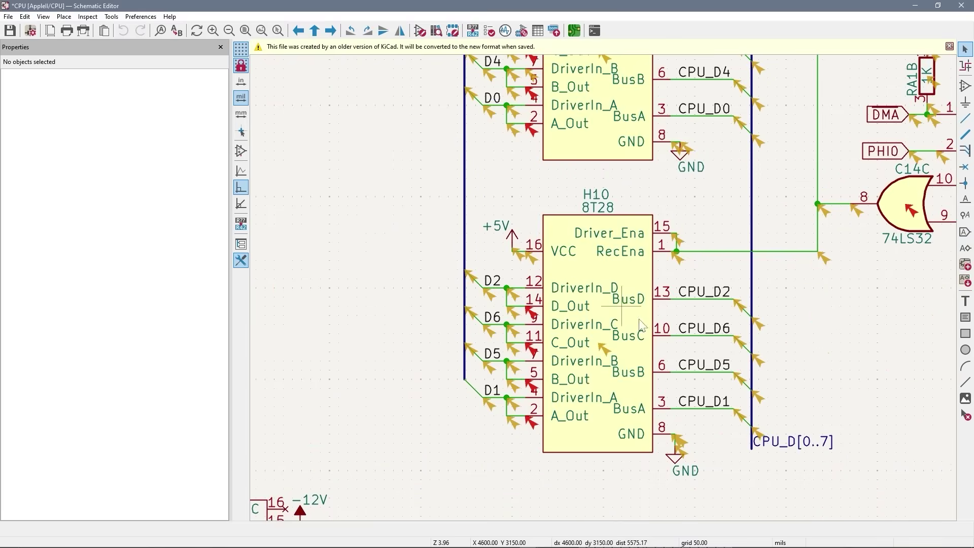
scroll(641, 324, "right", 2)
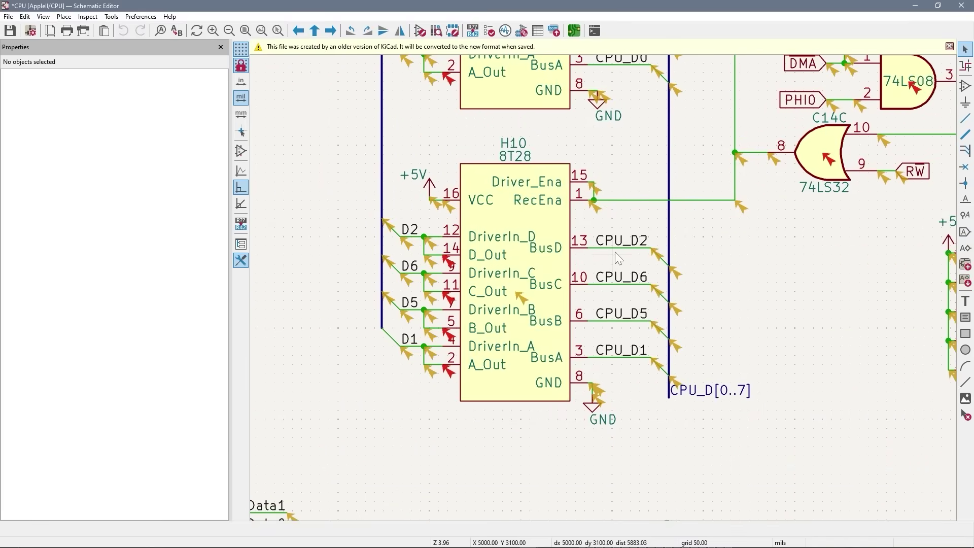
left_click(615, 252)
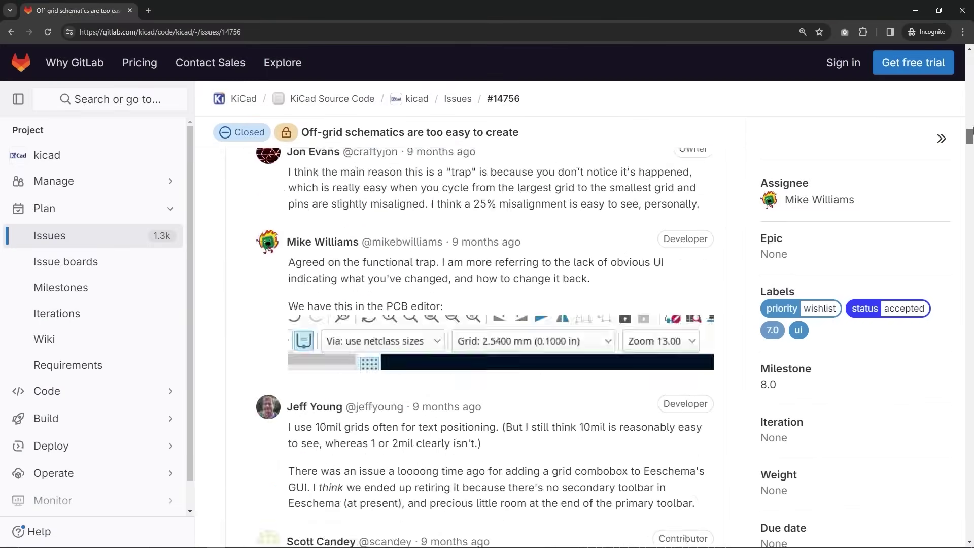
scroll(470, 342, "down", 10)
scroll(470, 343, "down", 10)
scroll(470, 343, "down", 10)
scroll(470, 343, "down", 10)
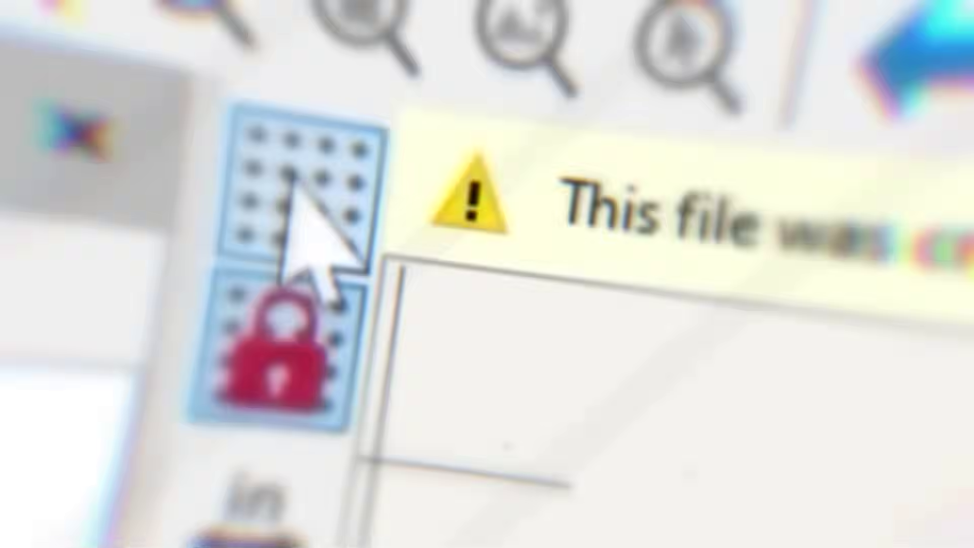
- Open Edit Grids to review overrides: 50 mil for wires, 10 mil for text
right_click(391, 244)
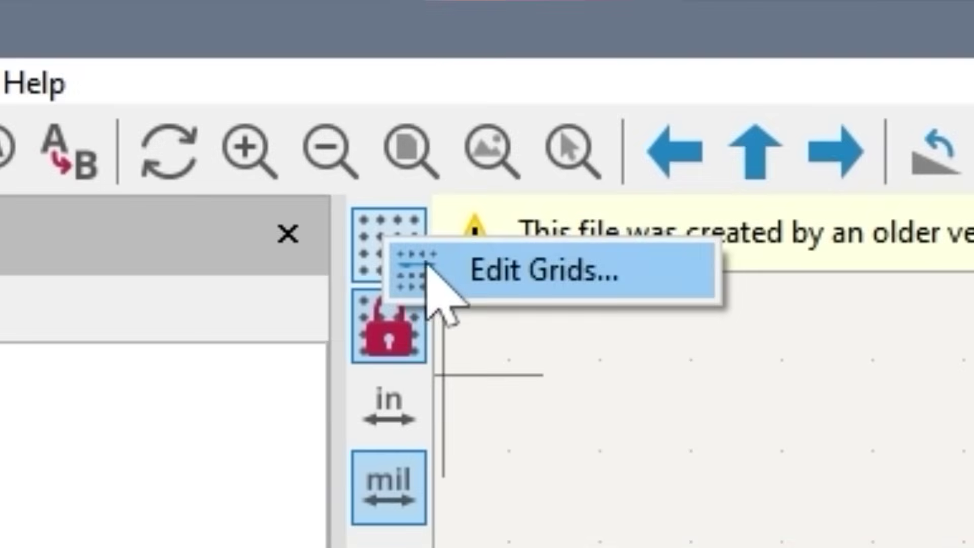
left_click(430, 272)
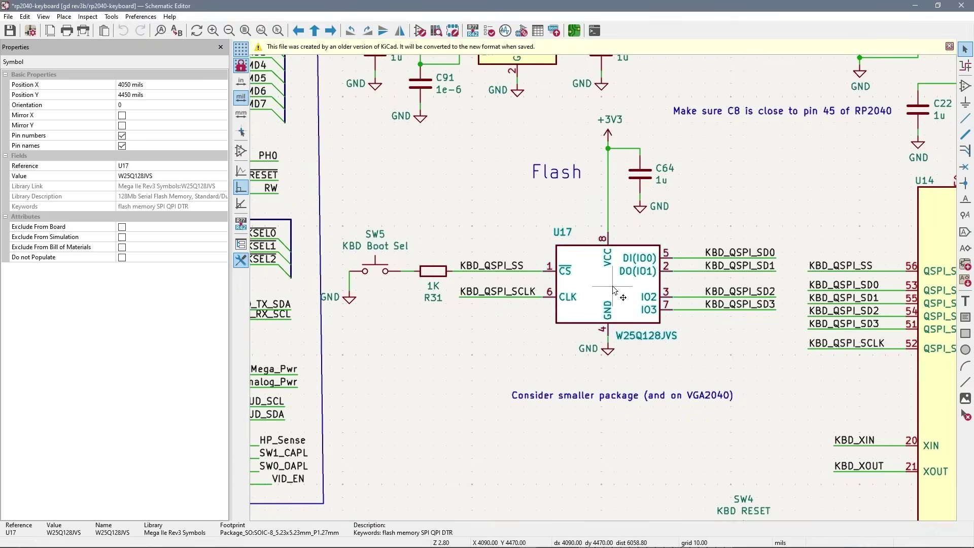
- Edit U17 in the Symbol Editor, rename pin 5 to IO0, and expand its alternate functions
right_click(613, 293)
left_click(644, 128)
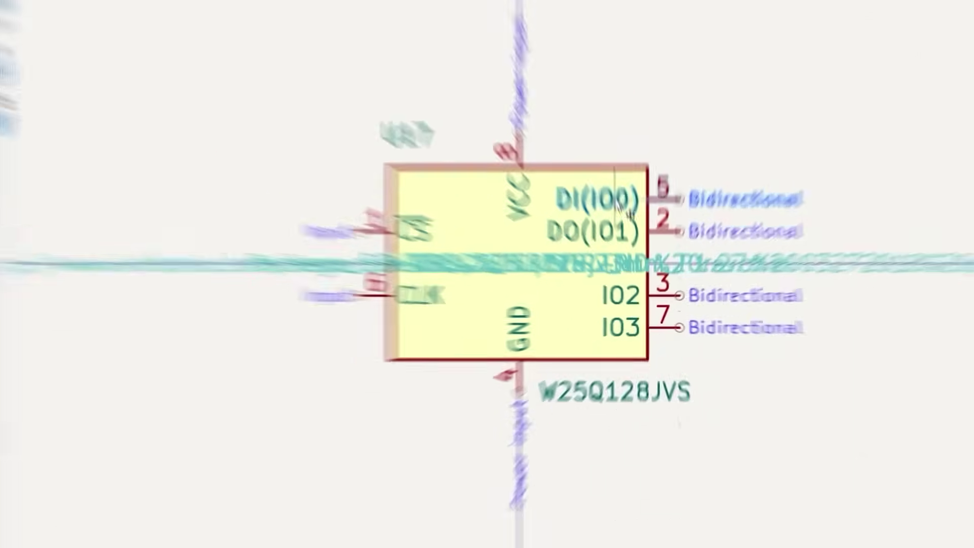
right_click(608, 158)
left_click(663, 311)
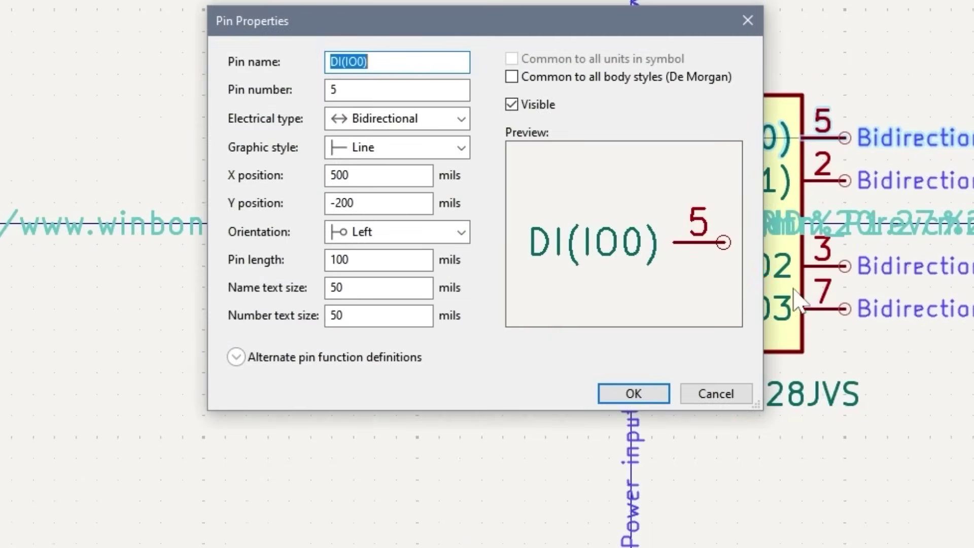
type("IO0")
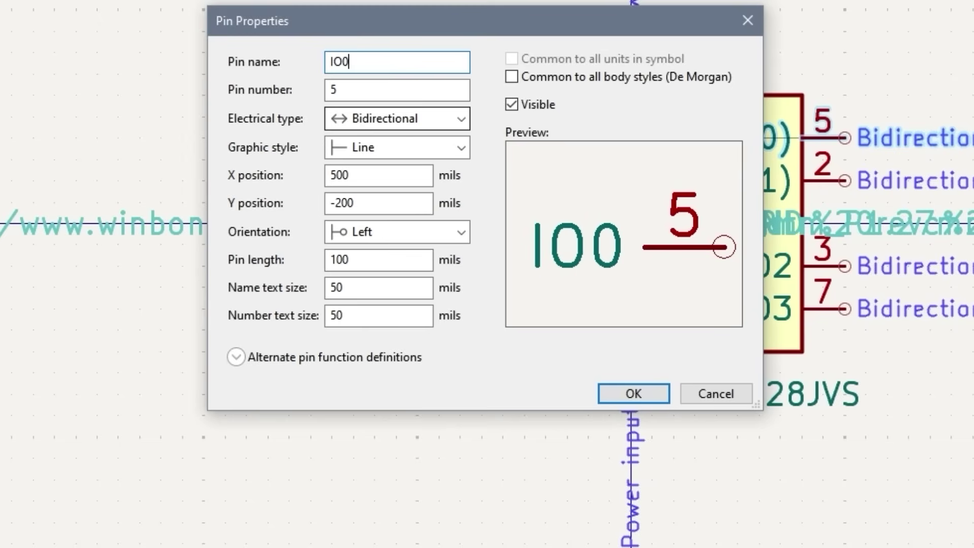
left_click(236, 357)
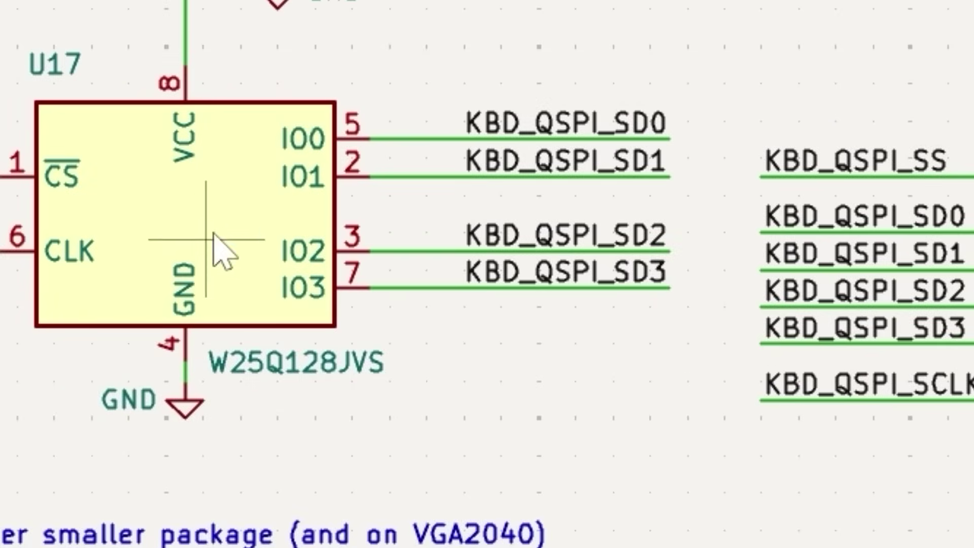
- Set U17's IO0 pin to MISO, then untick 'Clicking on a pin selects the symbol'
right_click(314, 139)
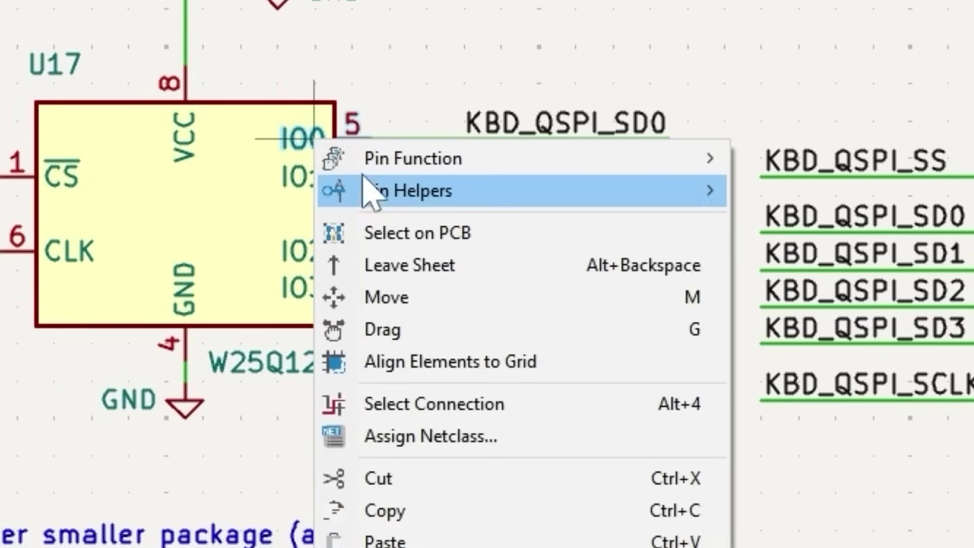
mouse_move(414, 158)
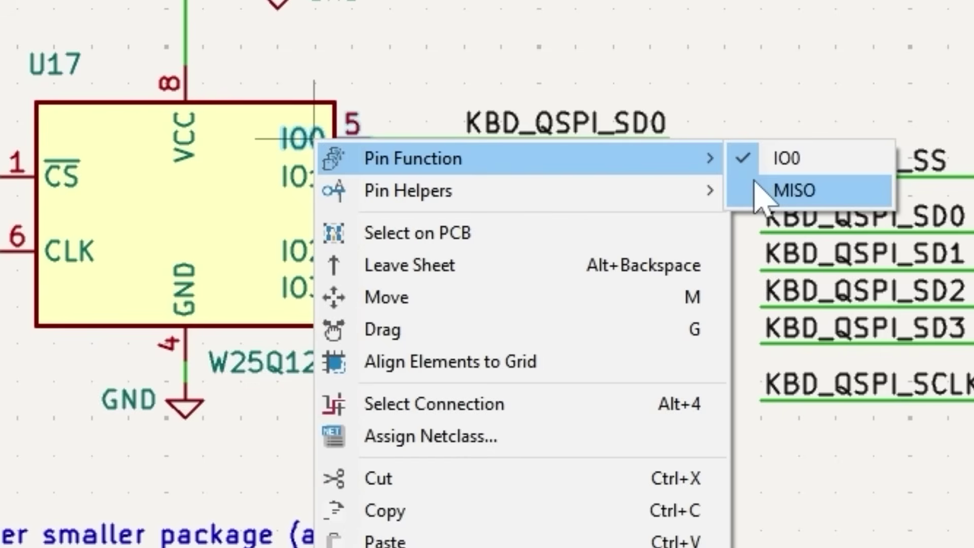
left_click(792, 190)
right_click(651, 164)
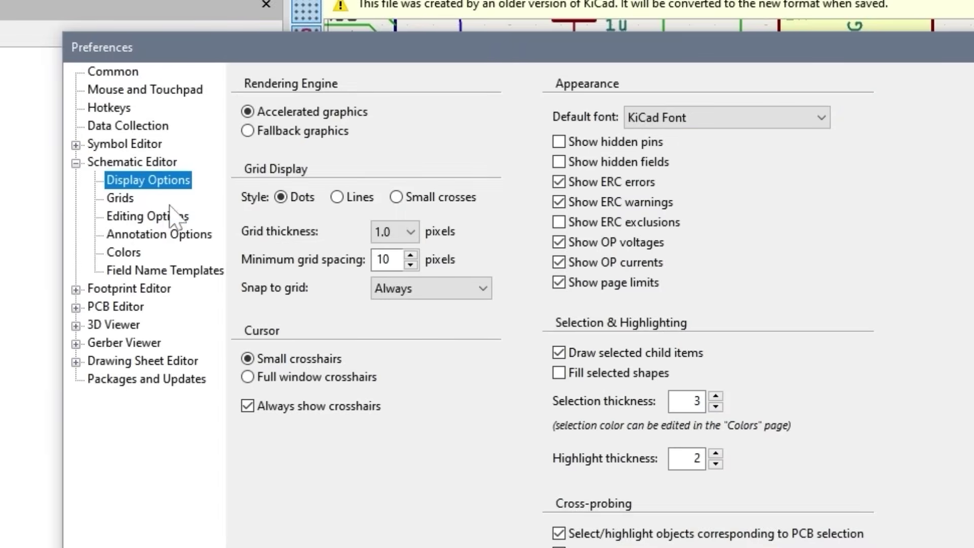
left_click(174, 219)
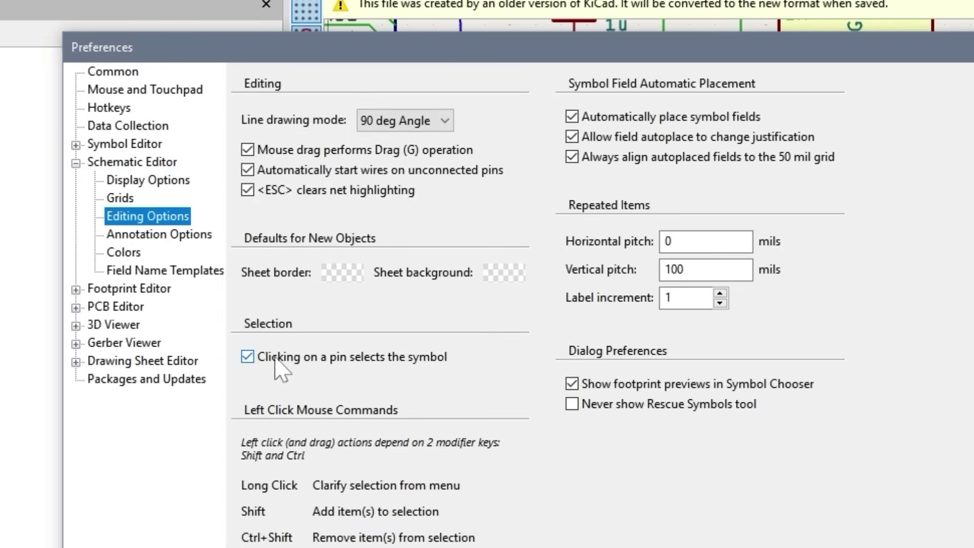
left_click(276, 361)
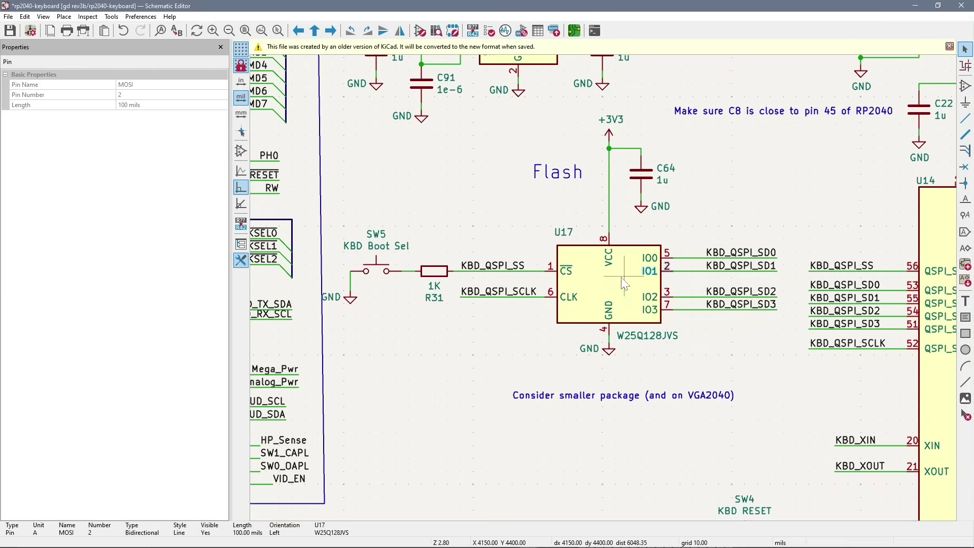
right_click(619, 264)
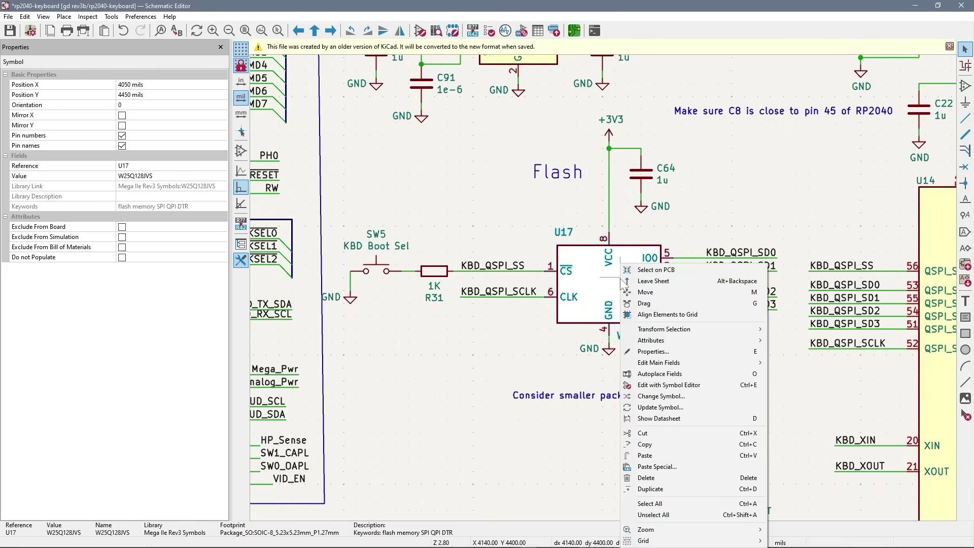
left_click(654, 353)
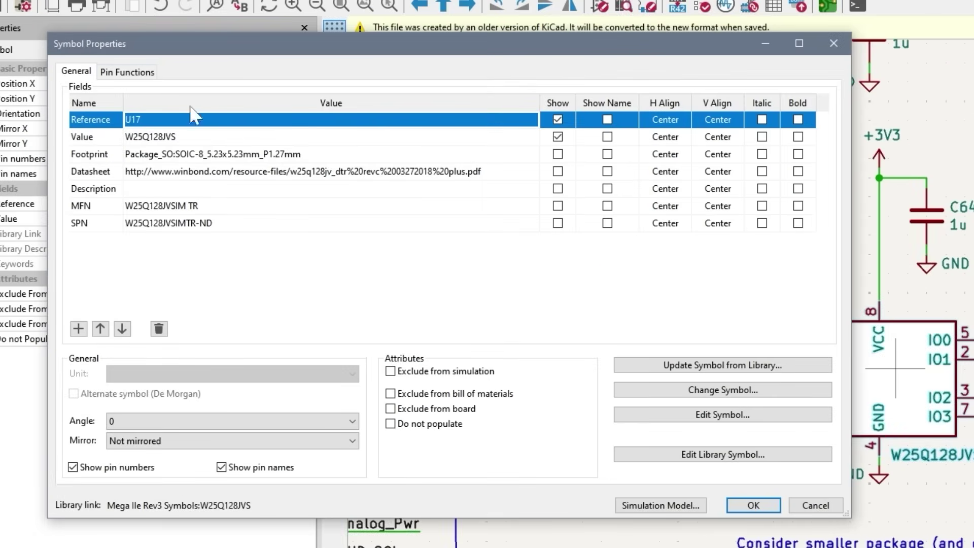
left_click(130, 72)
left_click(617, 180)
left_click(609, 202)
left_click(616, 128)
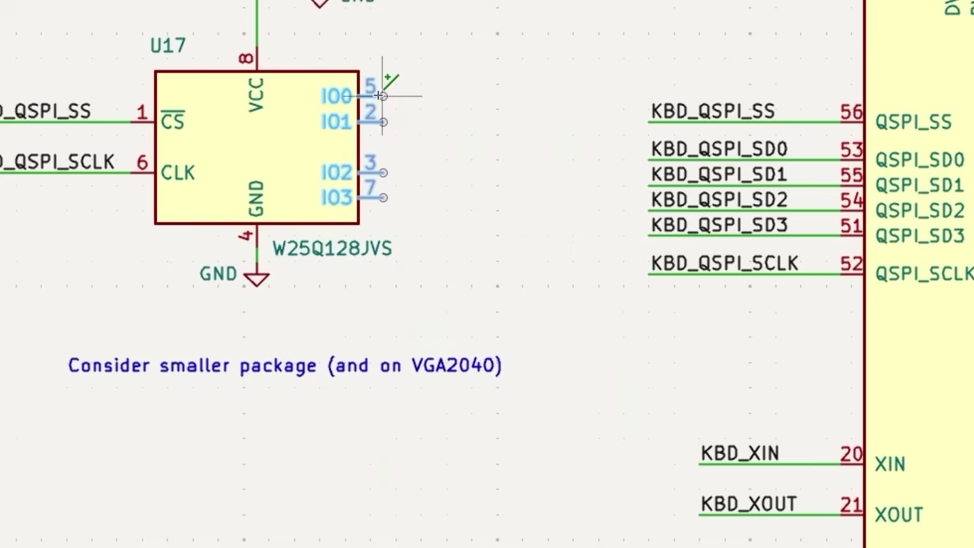
- Add short wires from U17's four selected IO pins using Pin Helpers
right_click(517, 230)
mouse_move(472, 110)
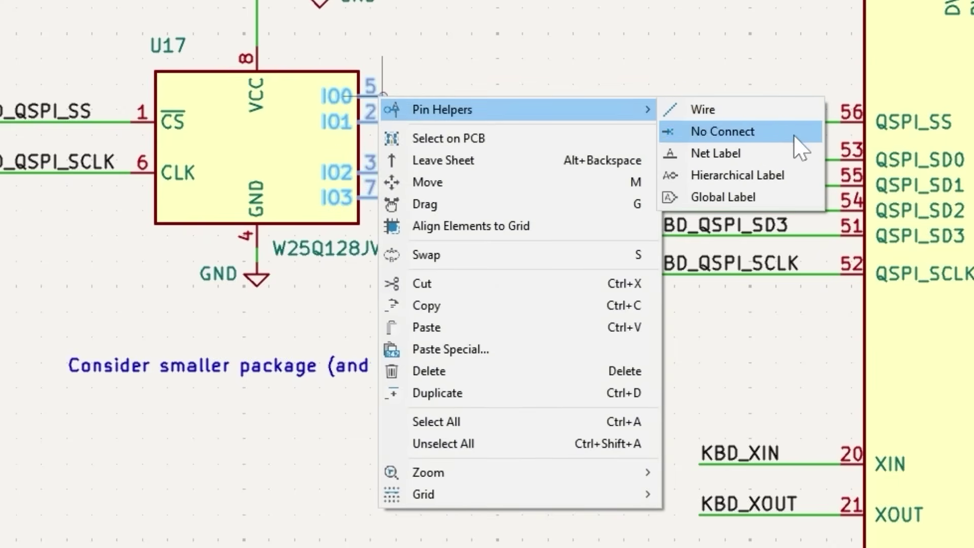
left_click(777, 116)
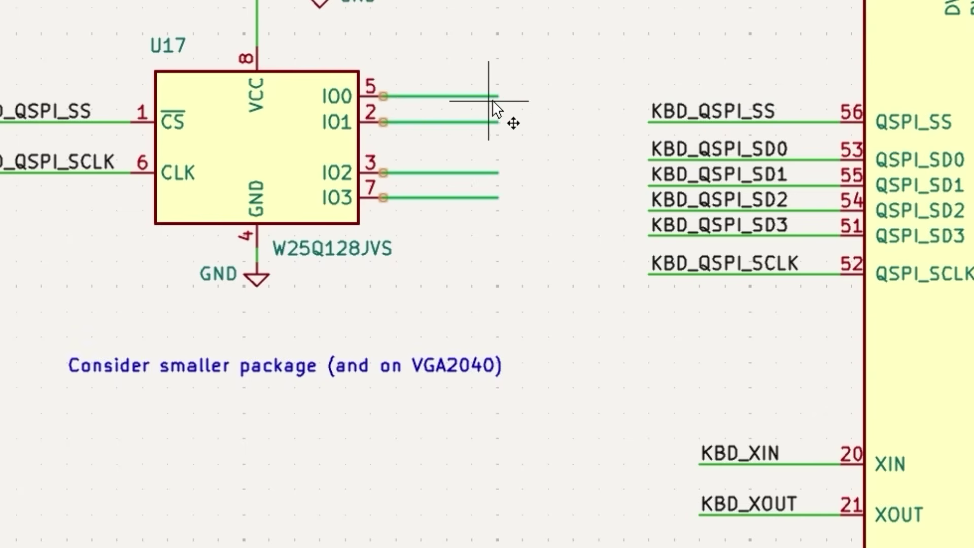
left_click(469, 99)
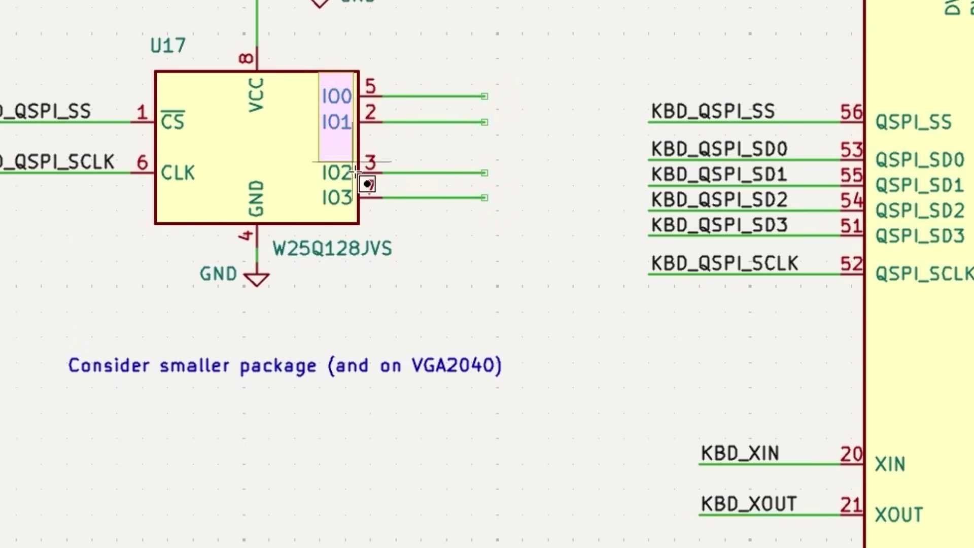
- Label the four wires with net labels IO0 through IO3
left_click_drag(367, 183, 398, 218)
right_click(368, 92)
mouse_move(432, 106)
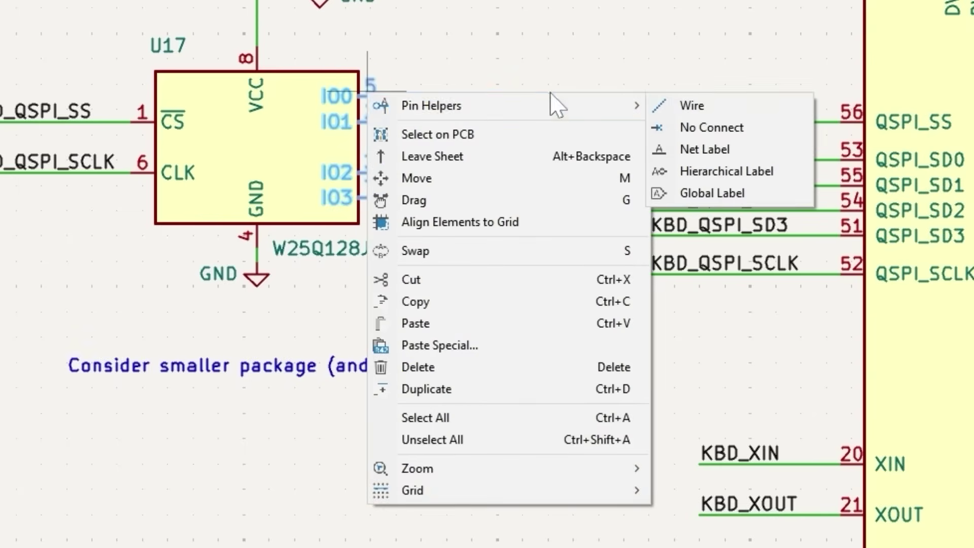
left_click(704, 151)
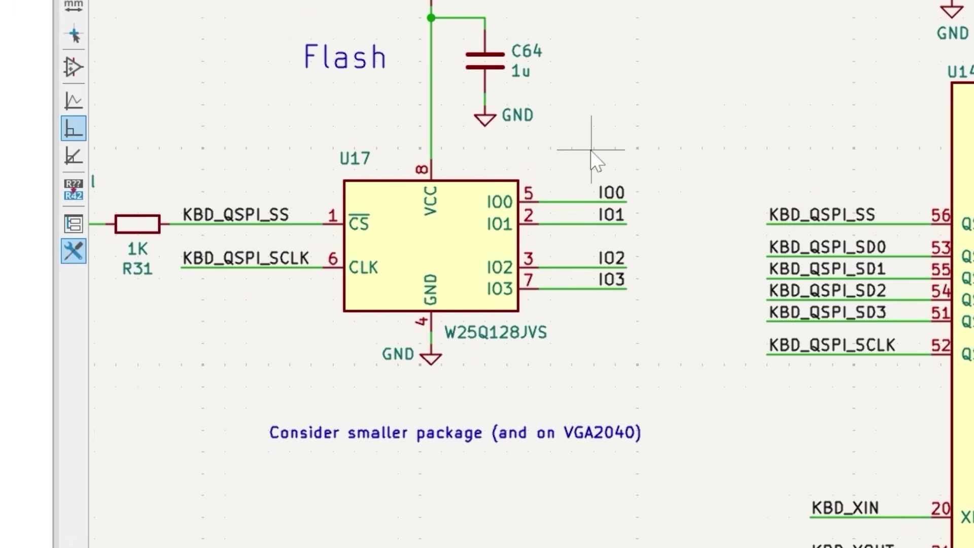
- Box-select U17, then select only its four IO pins
left_click_drag(592, 150, 463, 332)
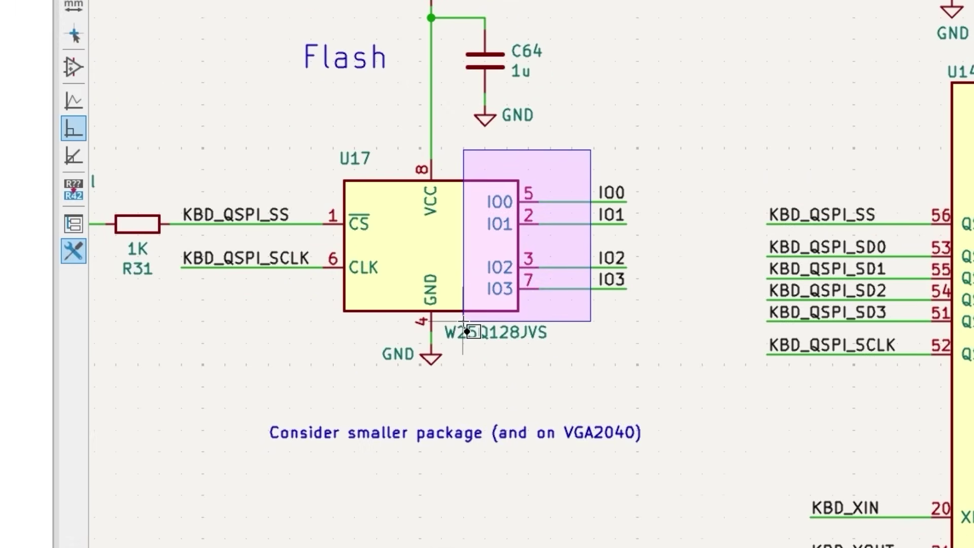
left_click_drag(463, 331, 463, 323)
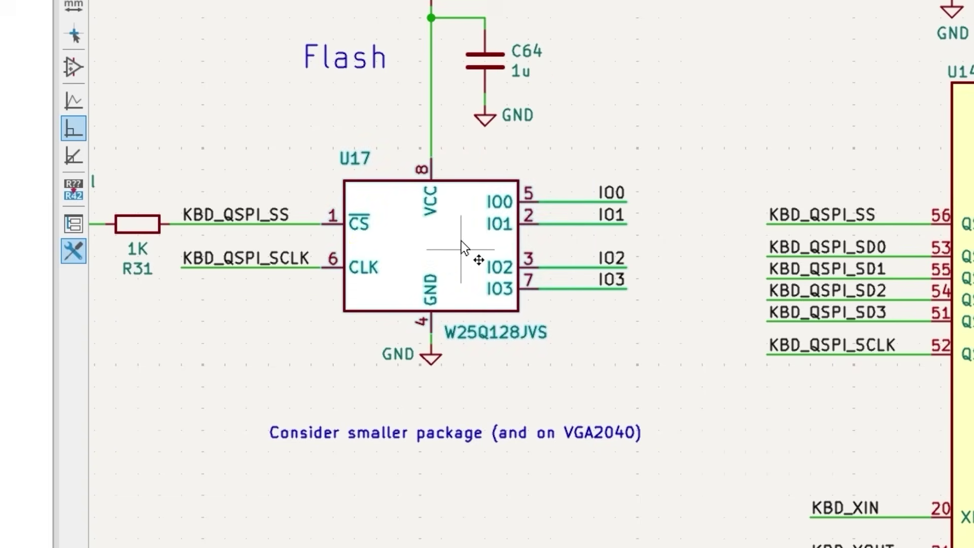
left_click(474, 175)
left_click_drag(509, 255, 552, 311)
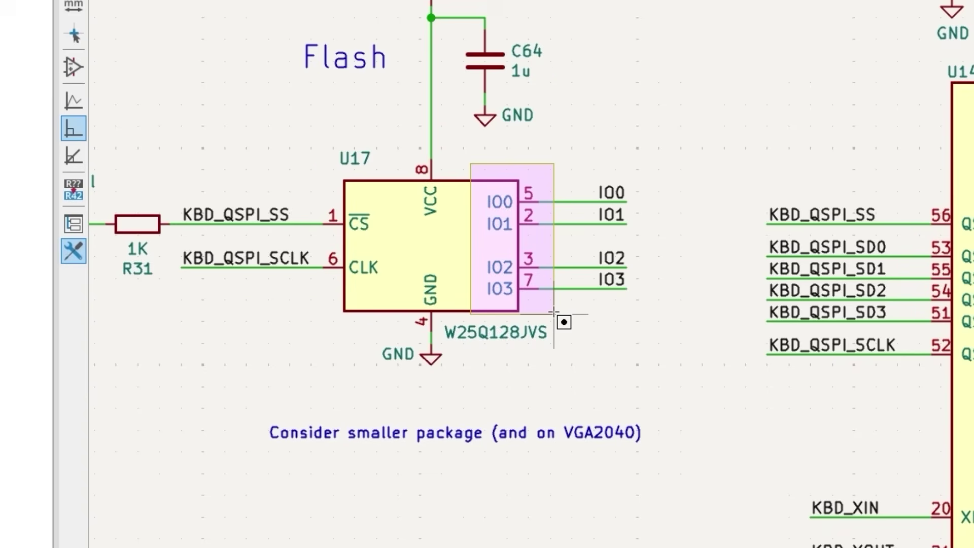
left_click_drag(555, 315, 555, 319)
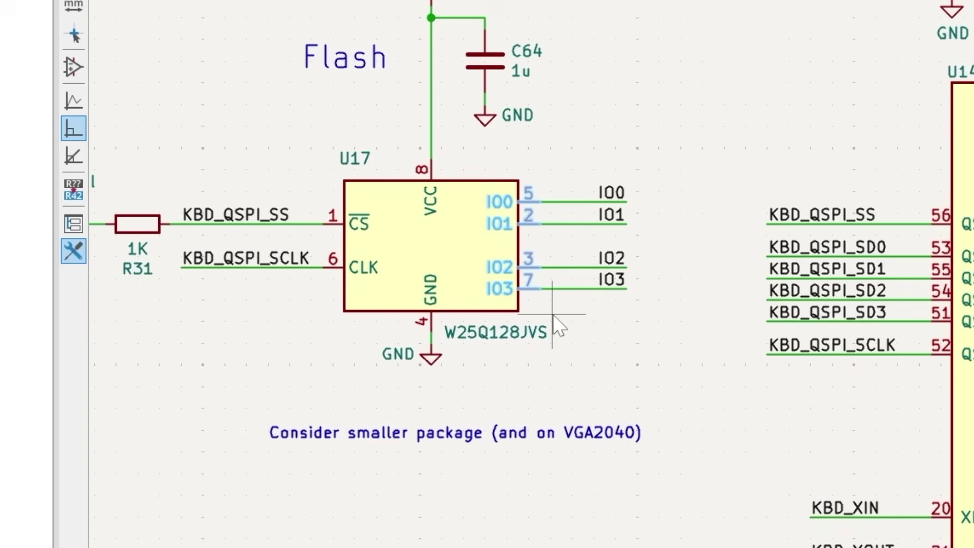
- Compare U17 with its library symbol in the Visual view
left_click(553, 314)
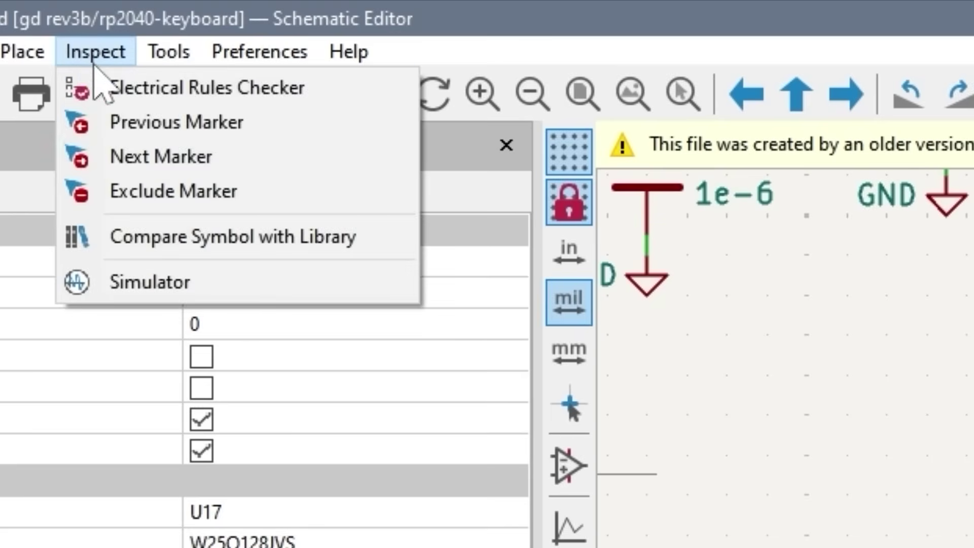
left_click(216, 239)
left_click(328, 76)
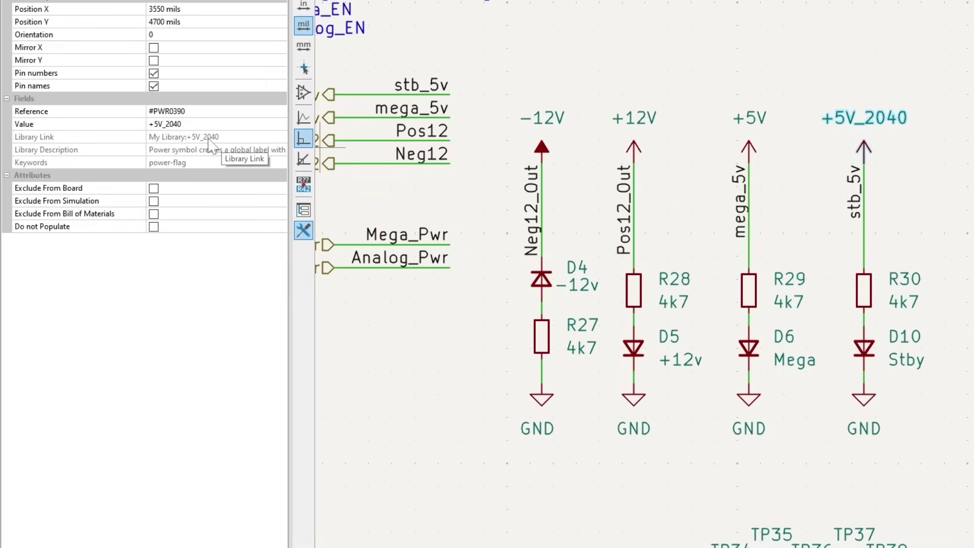
- Duplicate the +5V symbol, change its value to +5V_too, and place it
left_click(749, 149)
key("ctrl+d")
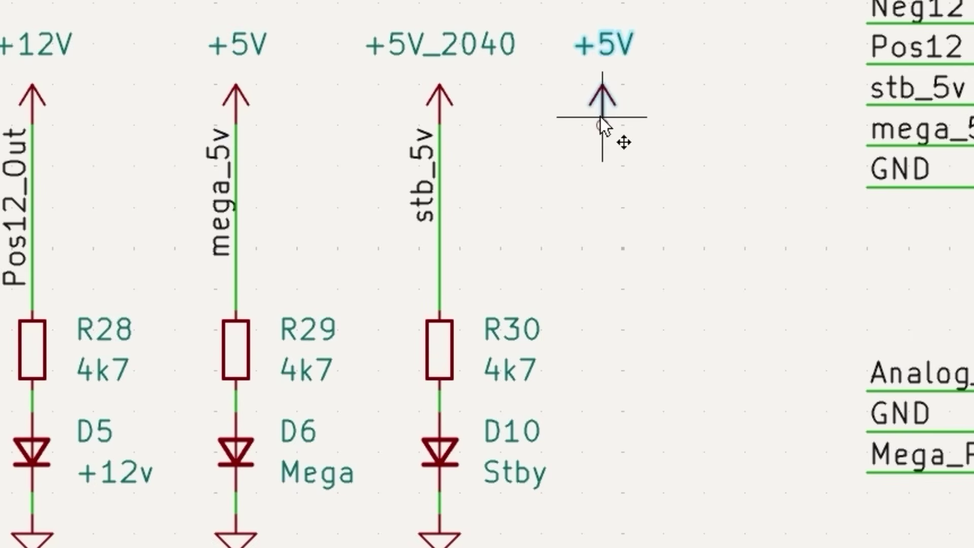
double_click(641, 48)
type("+5V_t")
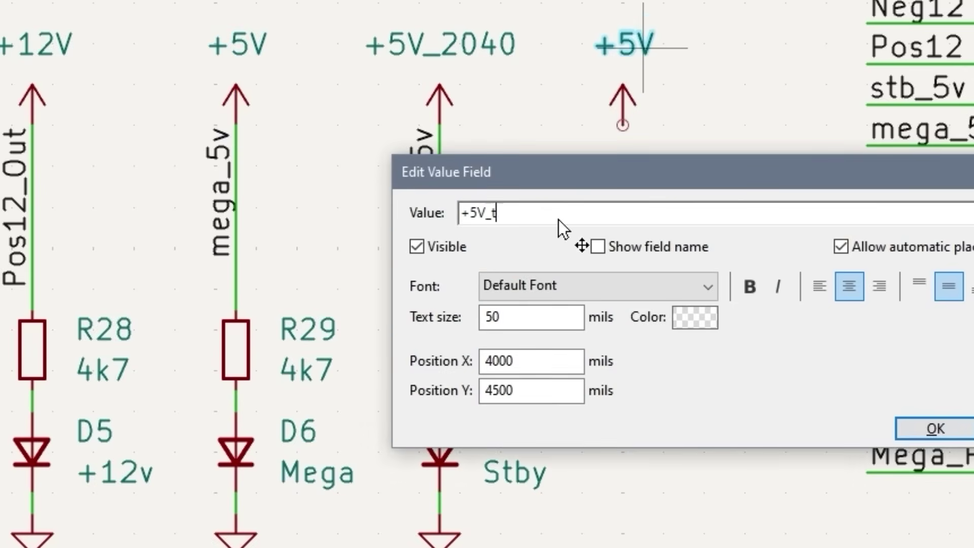
type("oo")
left_click(935, 428)
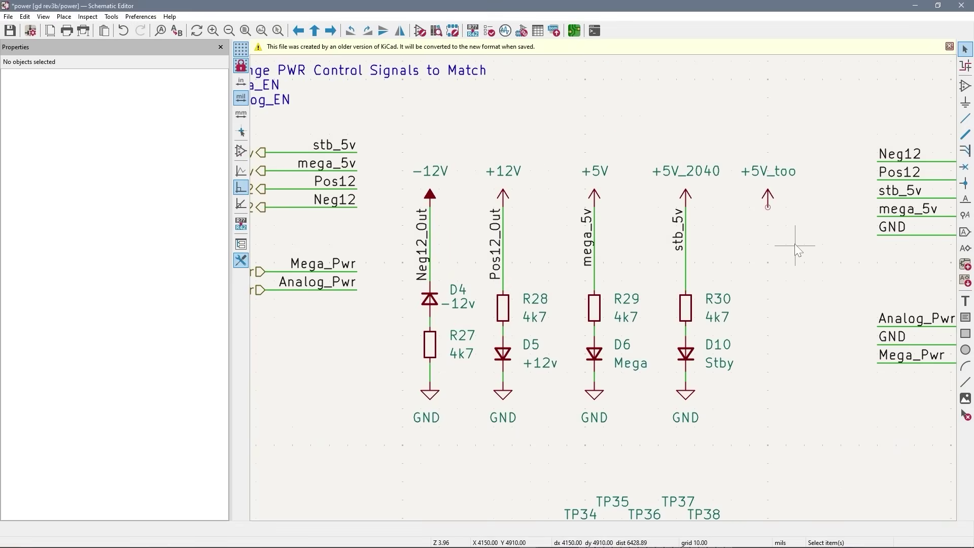
left_click(768, 204)
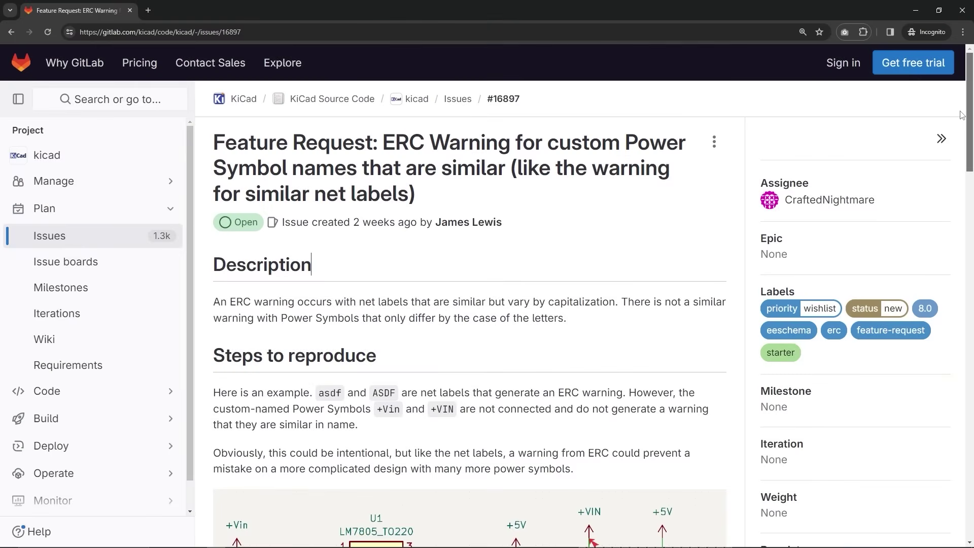
left_click_drag(969, 114, 969, 202)
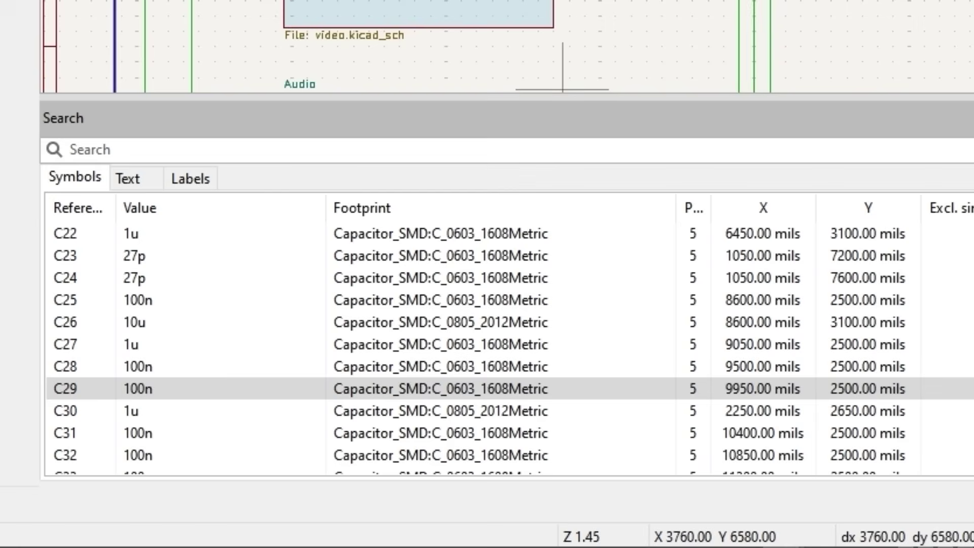
- Browse the search result categories and jump to capacitors C24, C27 and C30
left_click(128, 178)
scroll(229, 277, "down", 5)
left_click(190, 179)
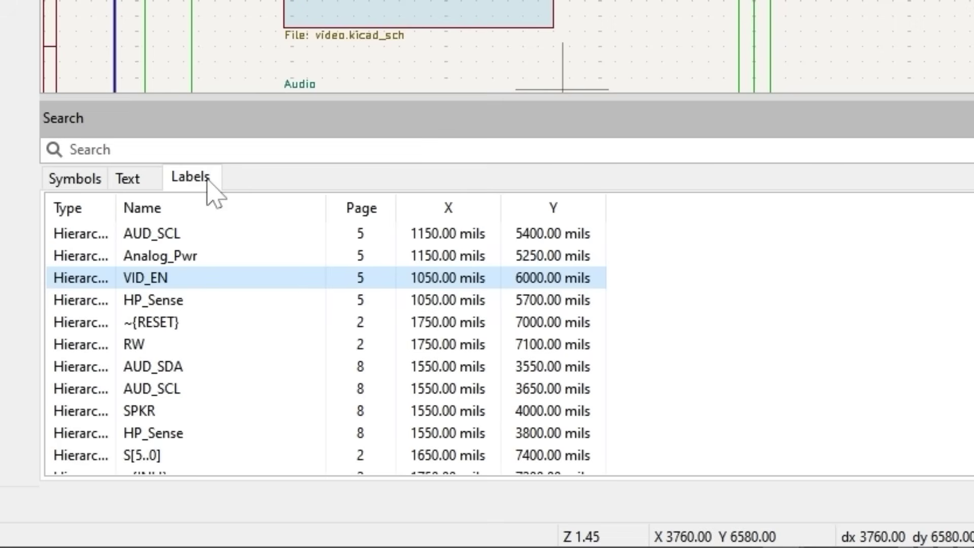
scroll(297, 260, "down", 2)
scroll(289, 255, "down", 5)
scroll(290, 255, "down", 5)
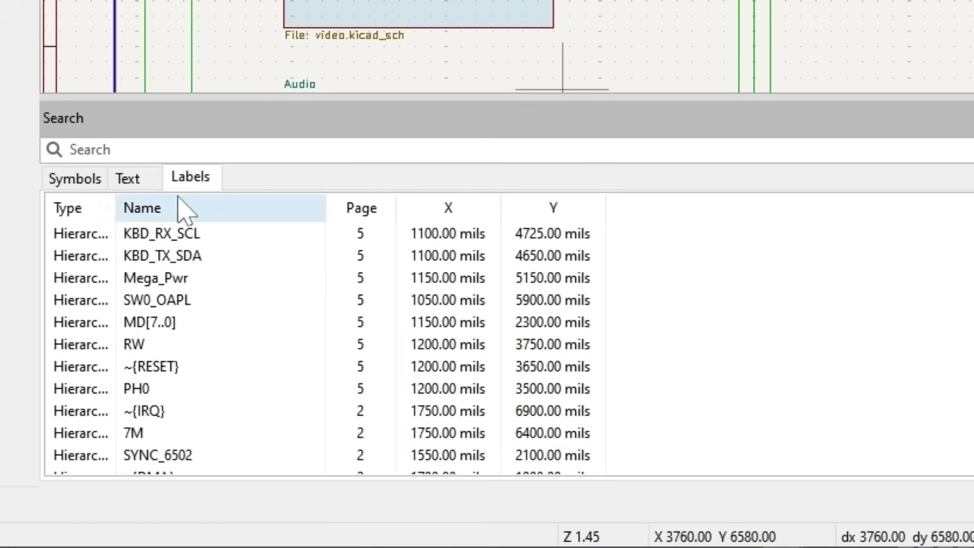
left_click(74, 179)
left_click(544, 279)
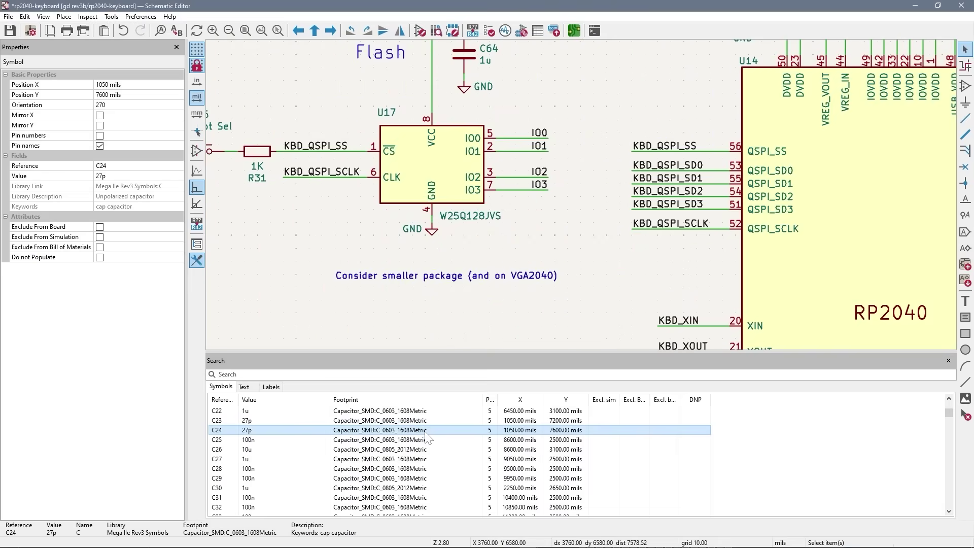
left_click(424, 459)
left_click(397, 488)
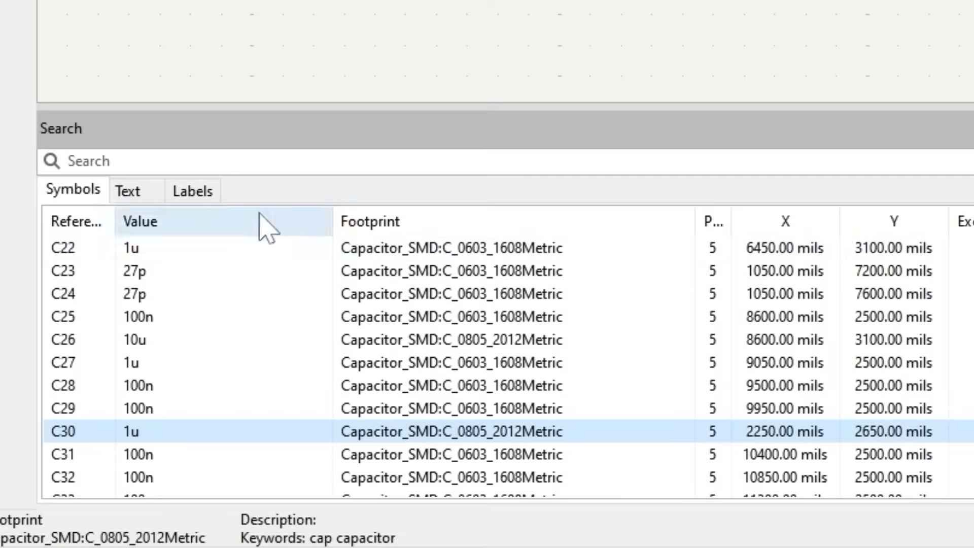
- Switch search results to labels and enable the Net Navigator panel
left_click(273, 388)
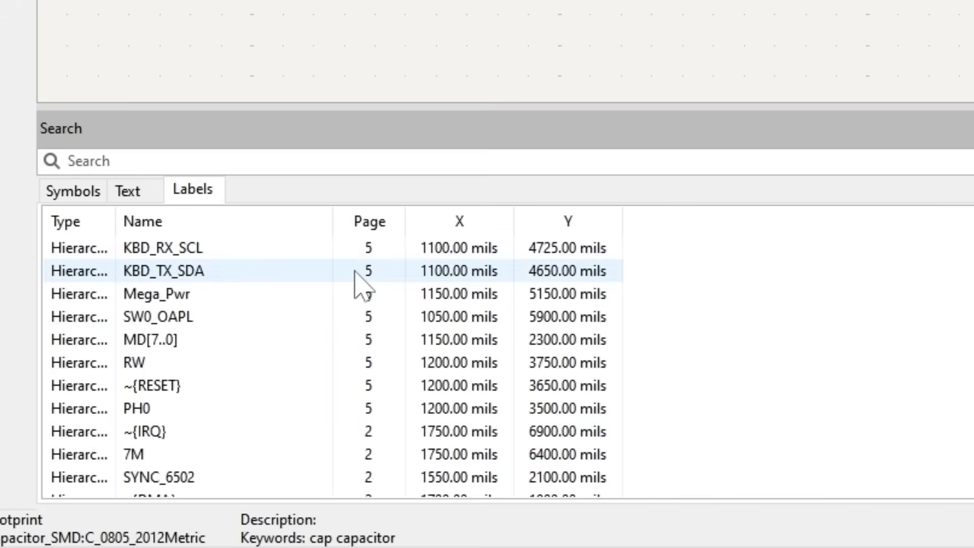
scroll(355, 270, "down", 2)
scroll(359, 283, "down", 1)
scroll(359, 283, "down", 2)
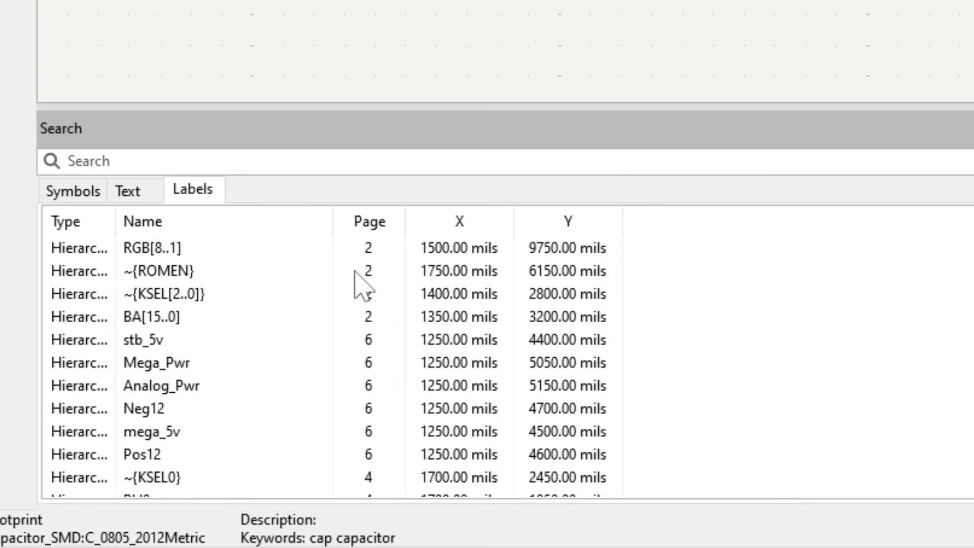
scroll(355, 272, "down", 2)
scroll(355, 273, "down", 2)
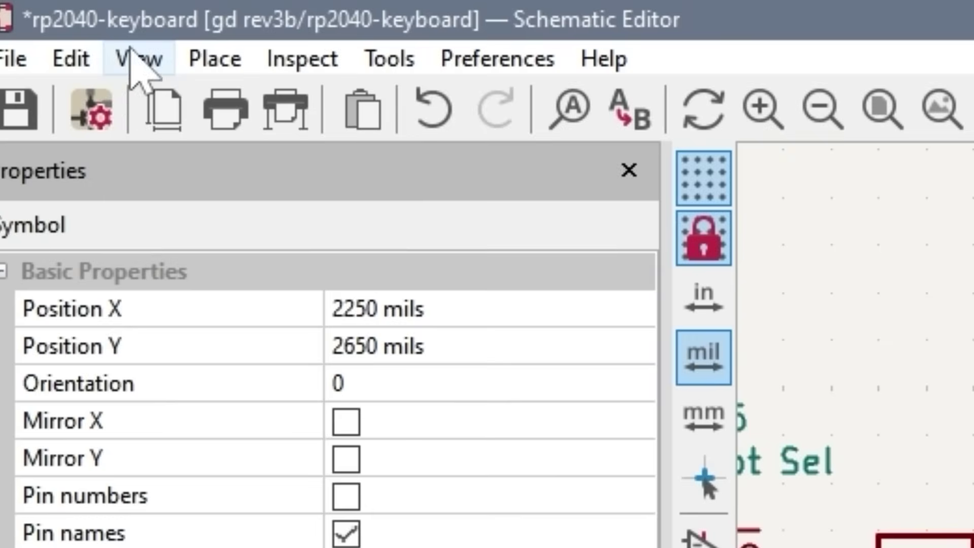
left_click(137, 60)
left_click(209, 274)
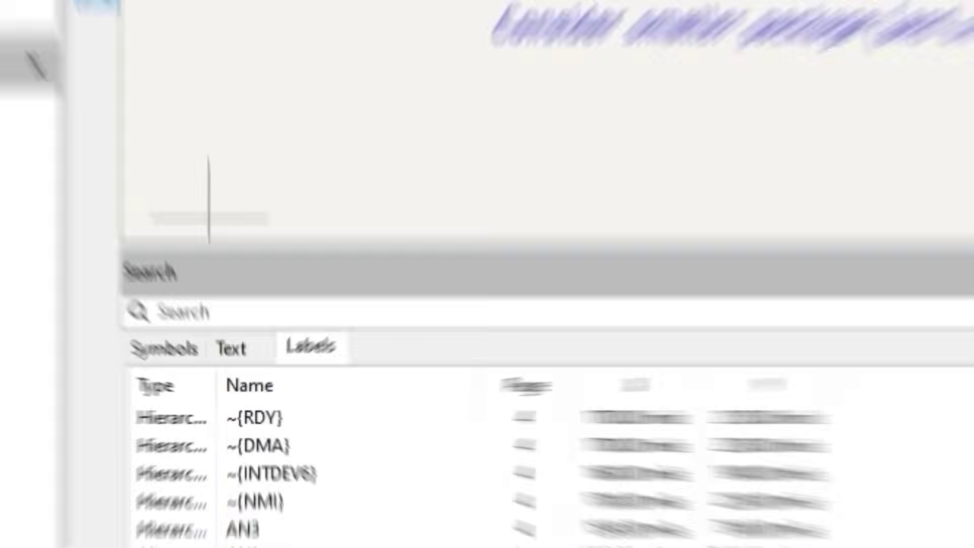
type("Md")
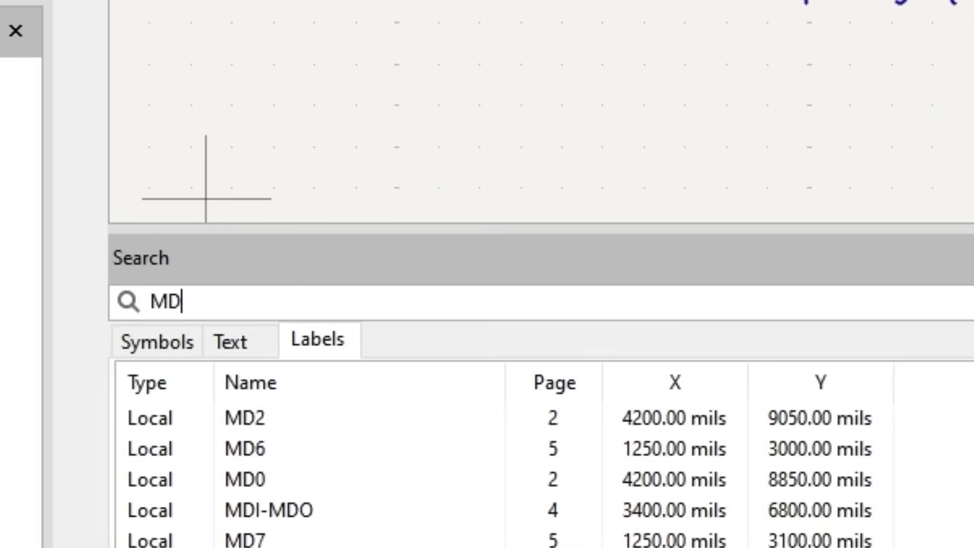
type("7")
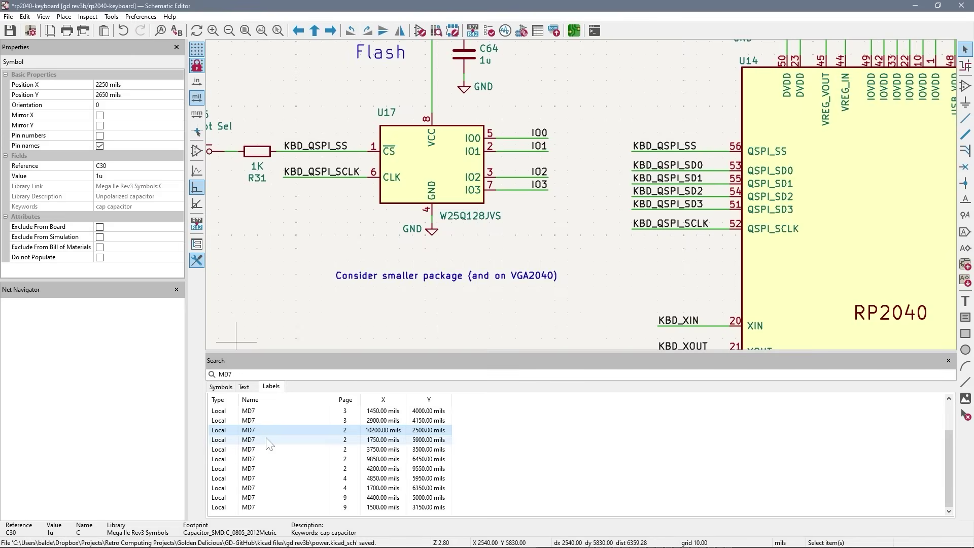
- Jump to the page 2 MD7 label, highlight its pin 22 net, and expand /IWM
left_click(268, 439)
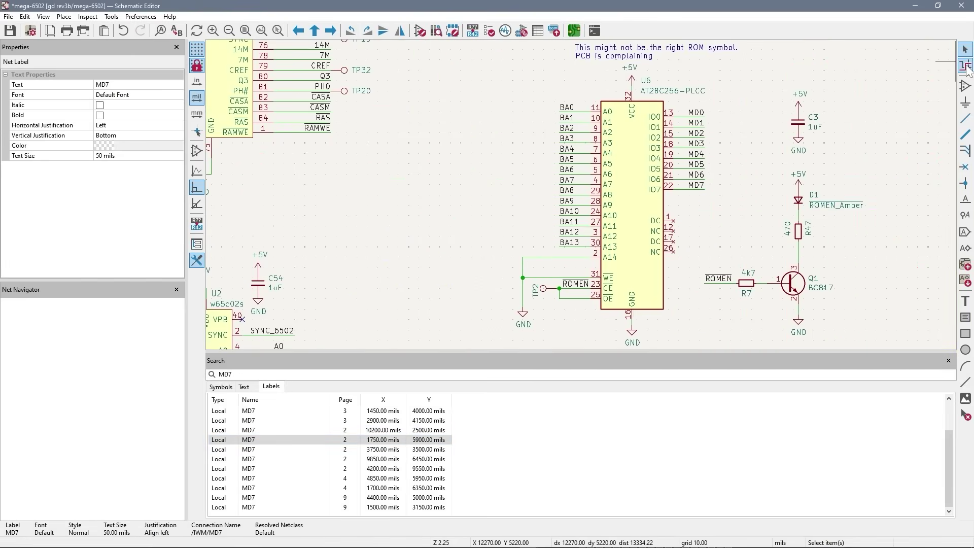
left_click(693, 186)
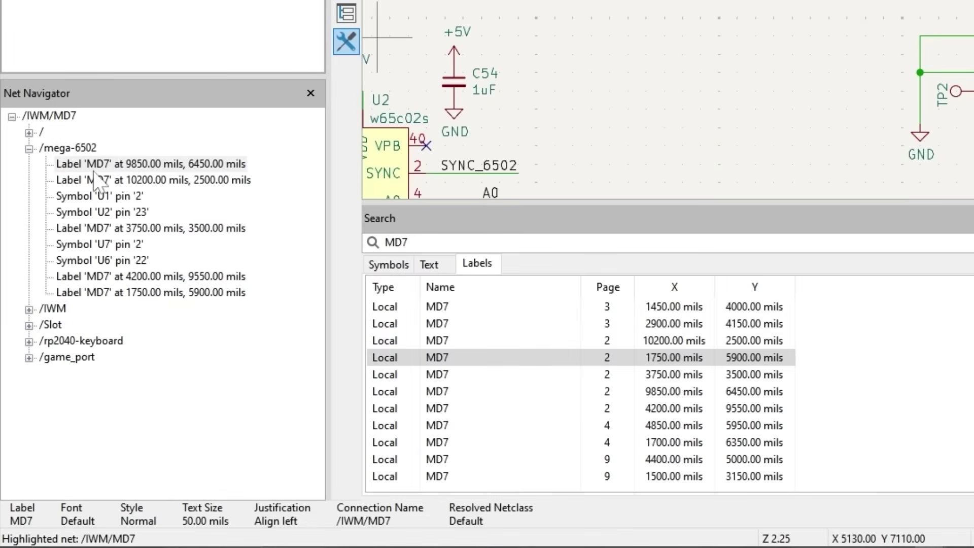
left_click(29, 310)
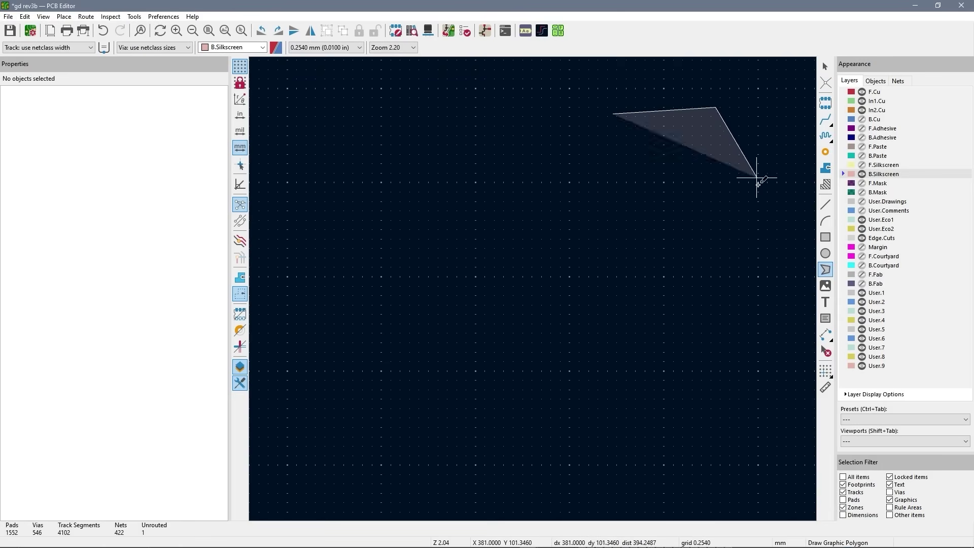
- Draw a four-vertex filled polygon on the board
left_click(758, 189)
left_click(653, 229)
left_click(689, 178)
left_click(634, 171)
double_click(638, 145)
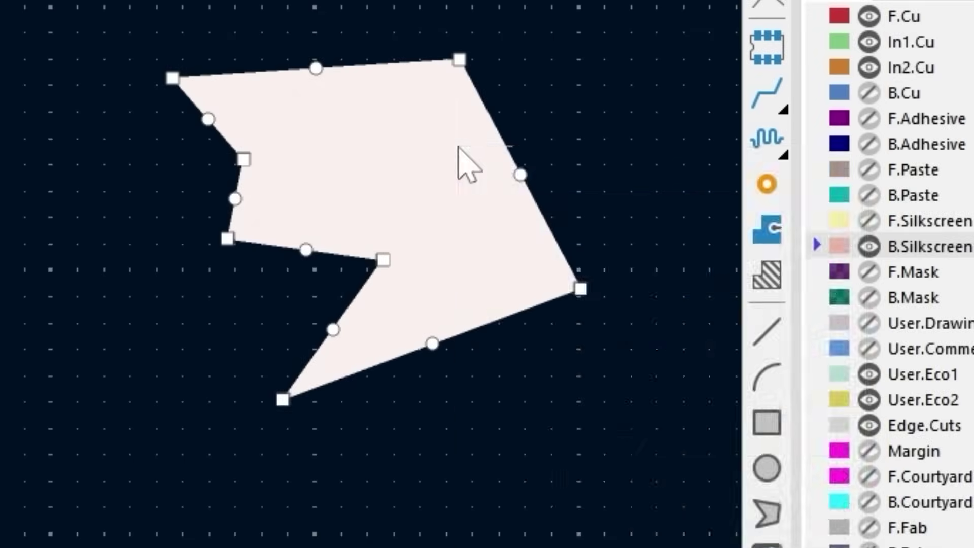
- Move the polygon to layer F.Cu and assign it the /IWM/MD7 net
right_click(716, 140)
left_click(726, 226)
left_click(718, 183)
scroll(464, 305, "up", 2)
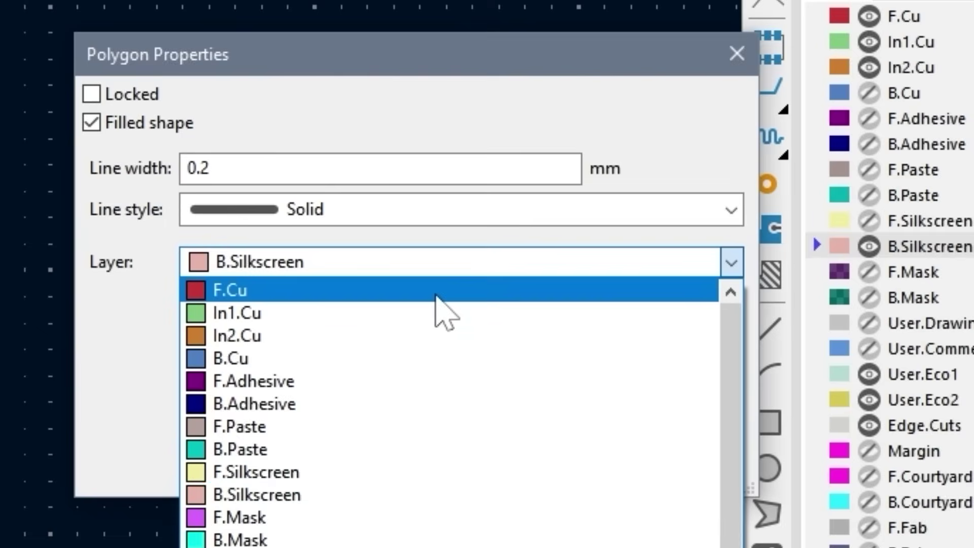
left_click(442, 289)
left_click(309, 304)
type("M")
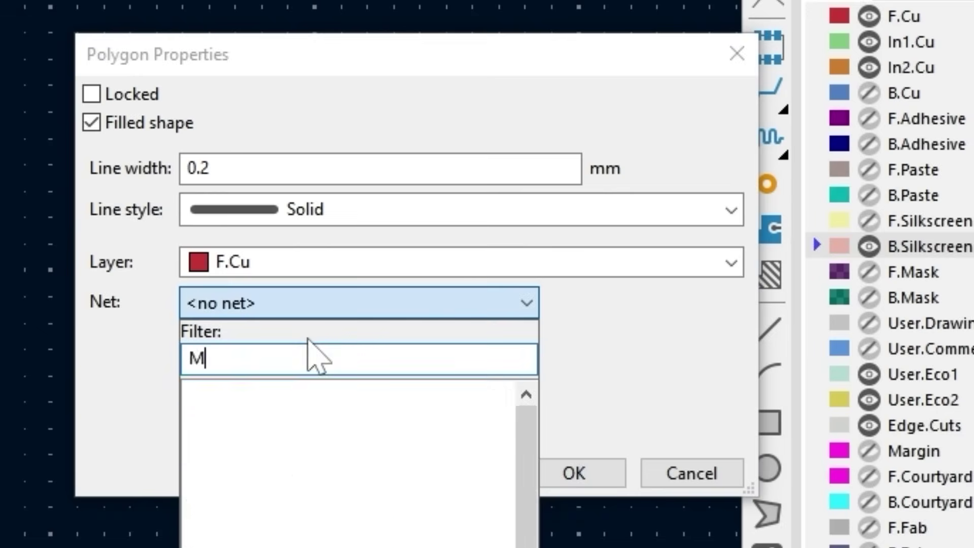
type("D7")
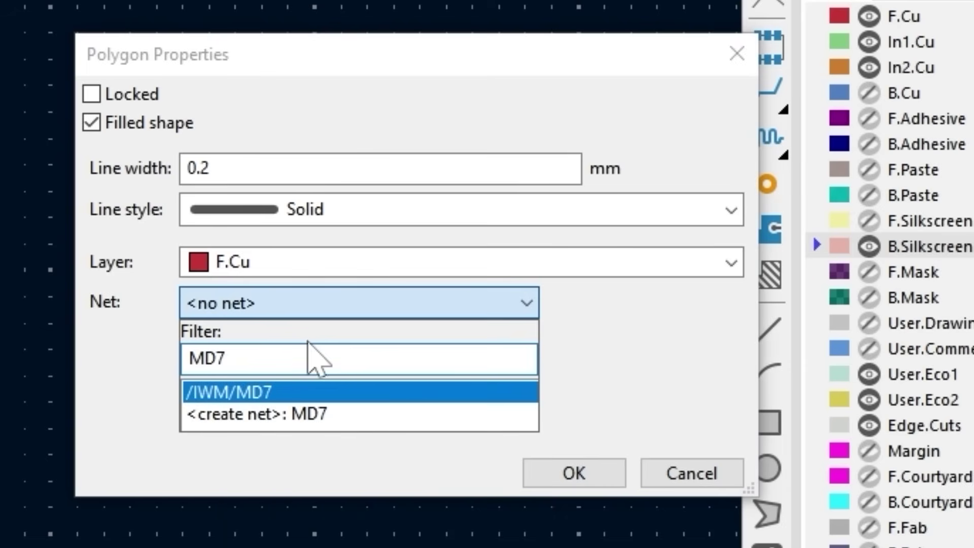
left_click(308, 392)
left_click(548, 484)
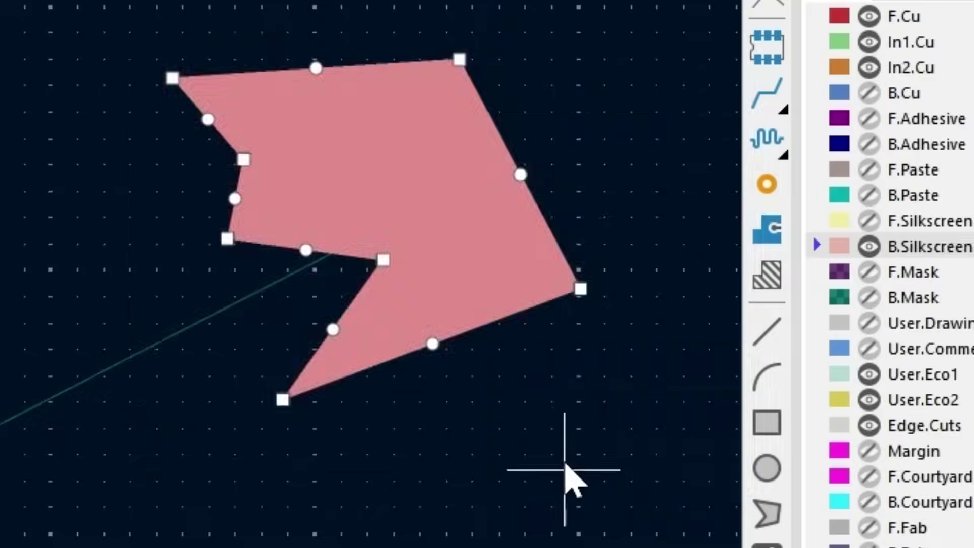
- Draw a rectangle and fillet its corners with a 5 mm radius
left_click(826, 236)
left_click(454, 210)
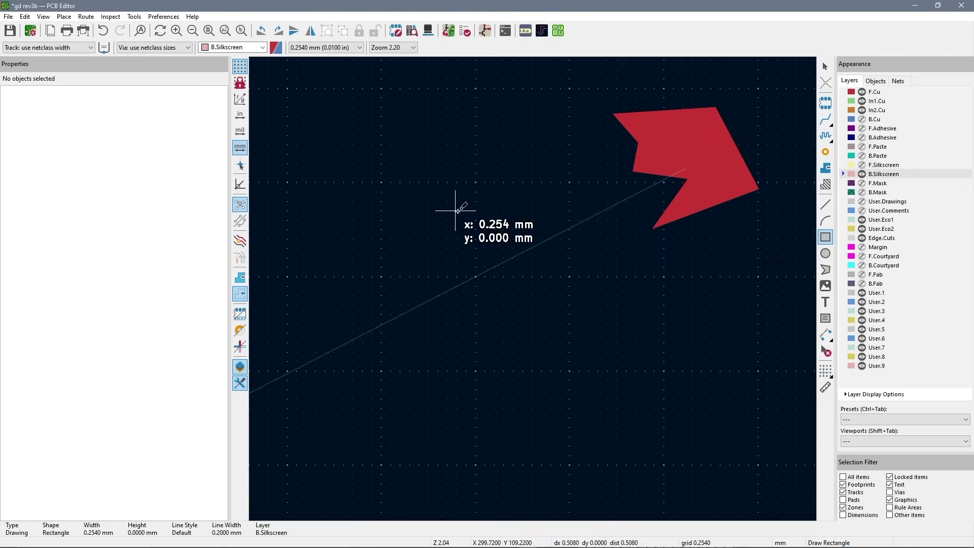
left_click(603, 302)
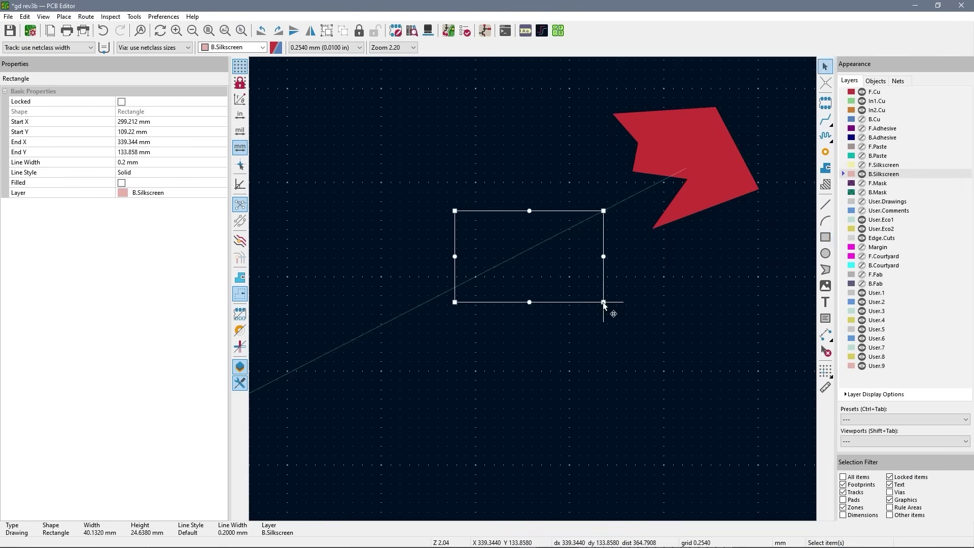
right_click(604, 304)
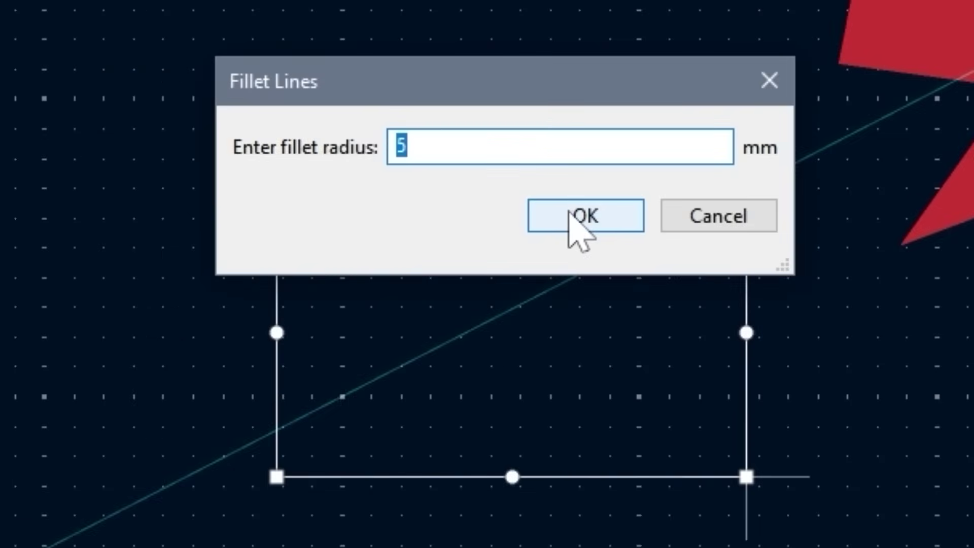
left_click(576, 221)
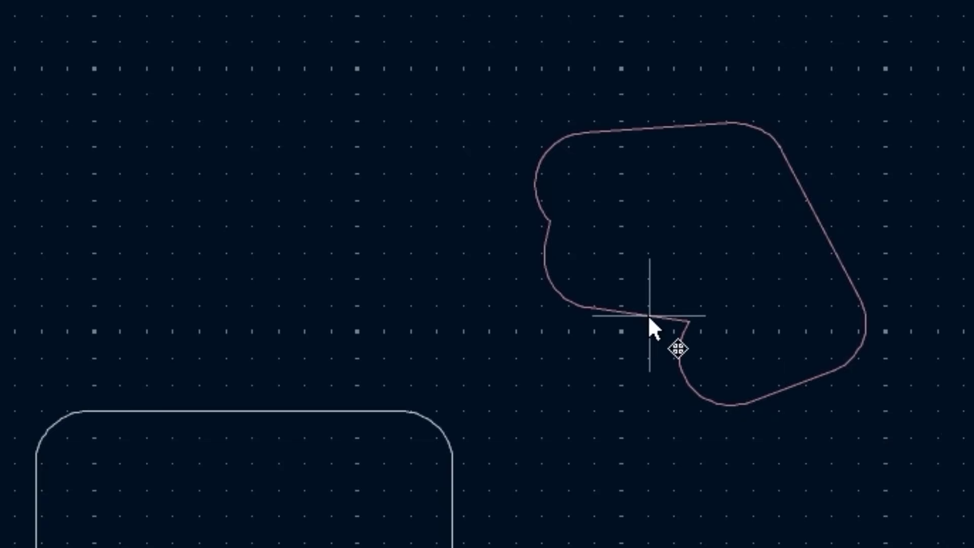
right_click(648, 314)
mouse_move(440, 439)
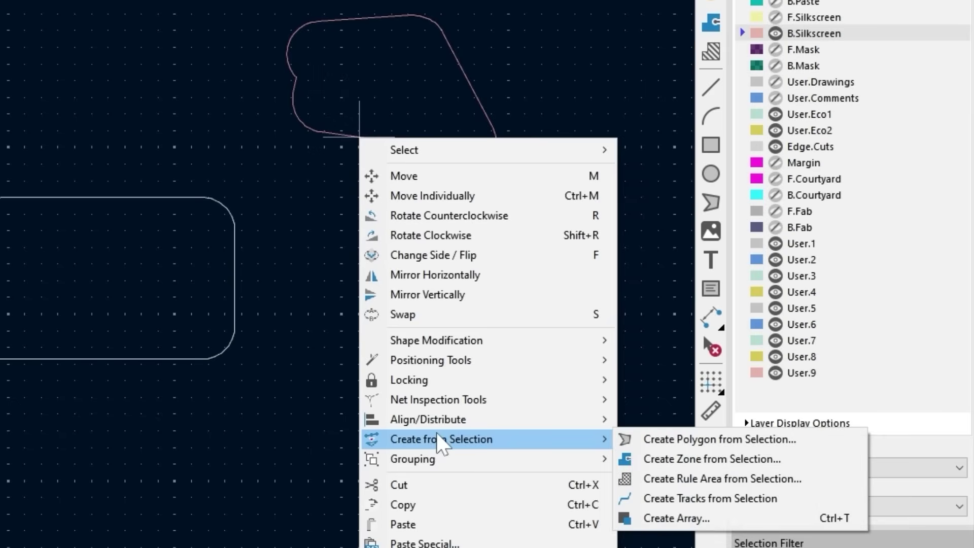
- Create a polygon from the selected filleted outlines
left_click(685, 439)
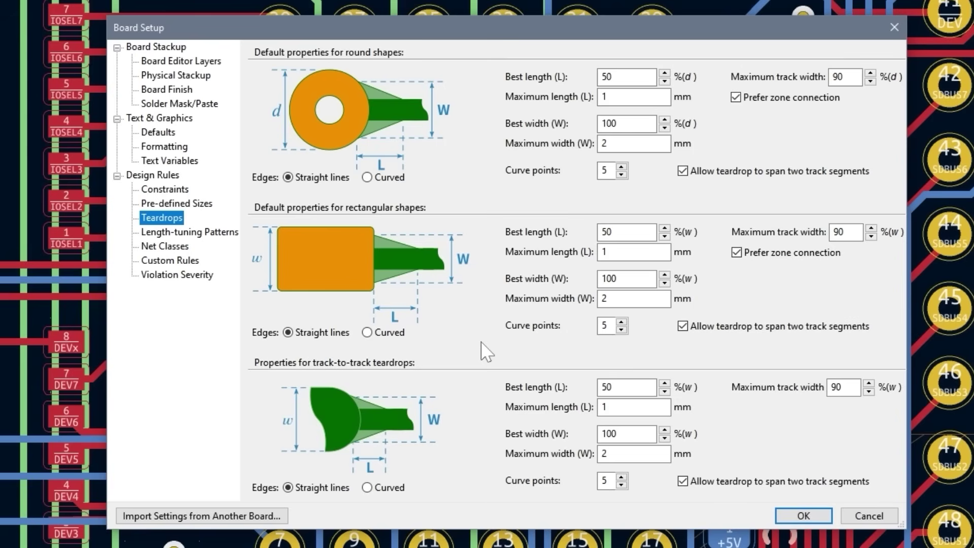
- Add default teardrops to pads and vias, show zones filled, and make F.Cu active
left_click(807, 514)
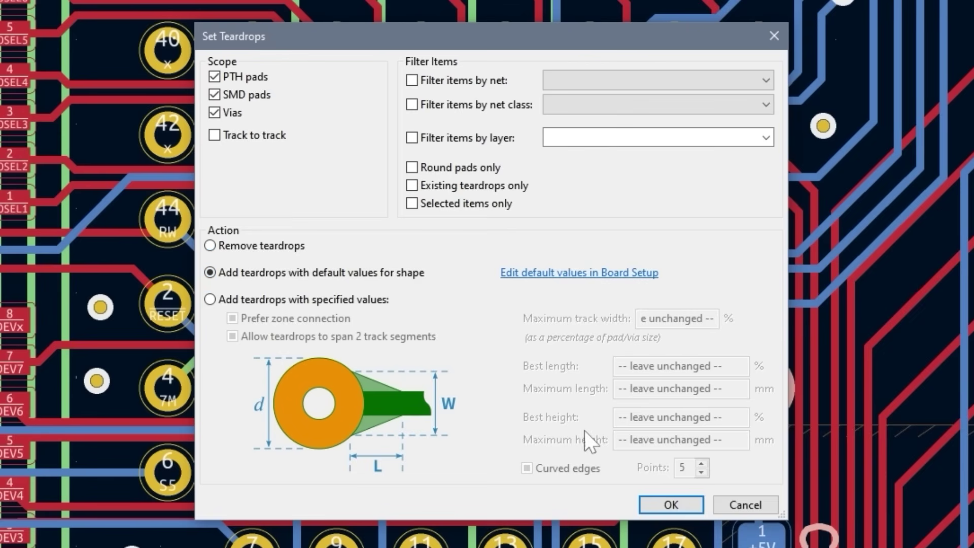
left_click(666, 507)
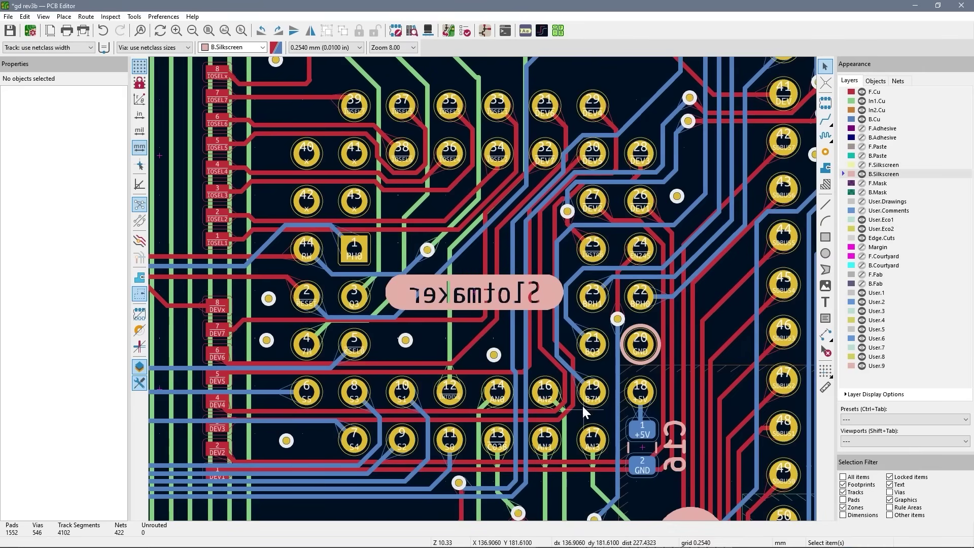
scroll(469, 193, "up", 3)
scroll(484, 289, "up", 2)
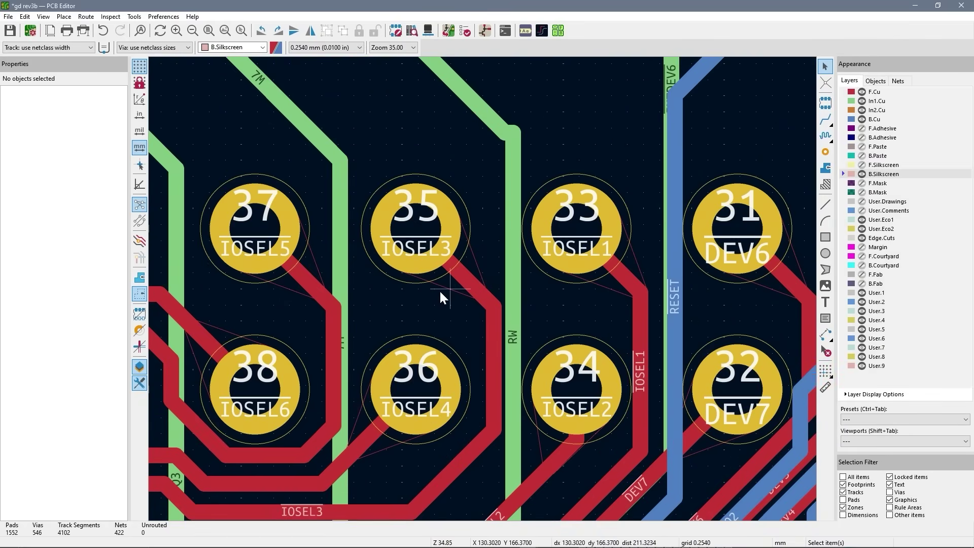
left_click(139, 279)
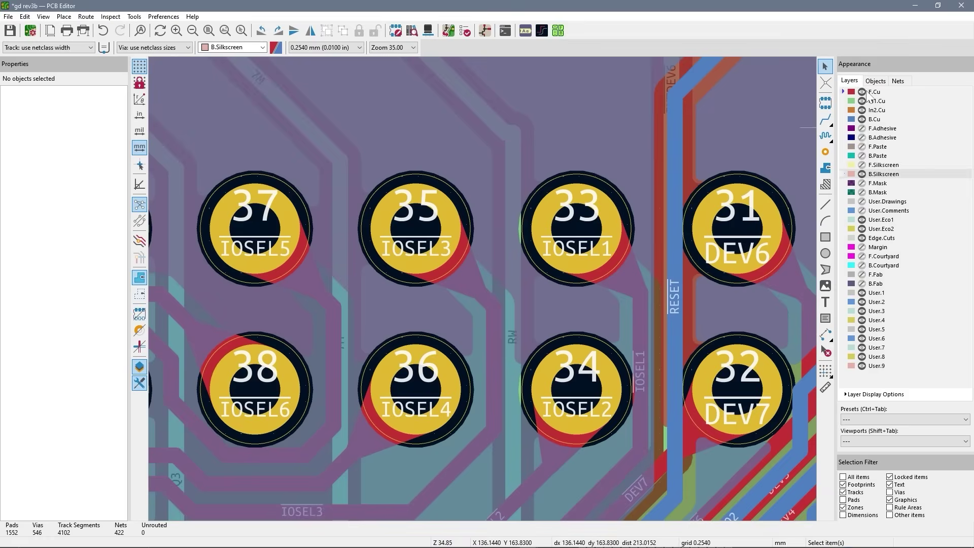
left_click(873, 92)
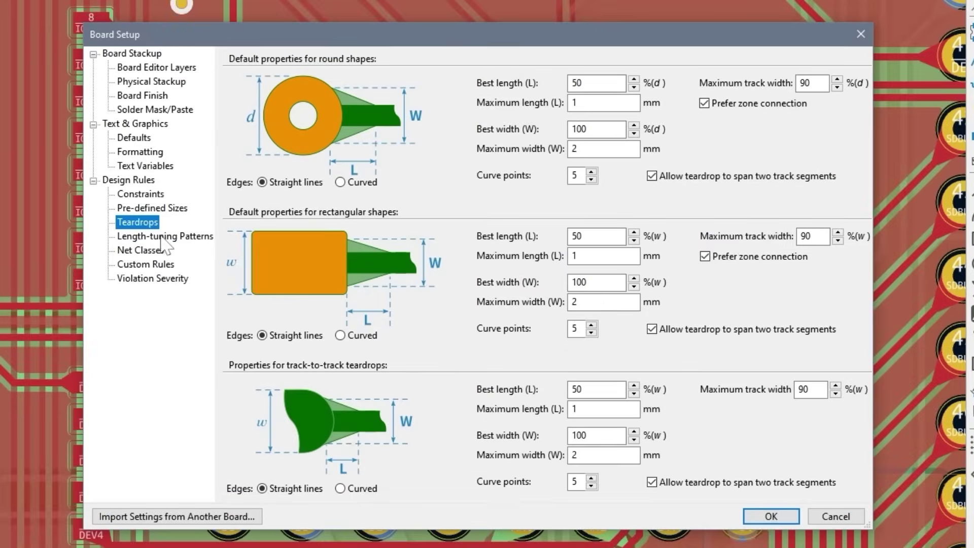
- Show the Length-tuning Patterns page with its default single-track, differential-pair and skew values
left_click(165, 238)
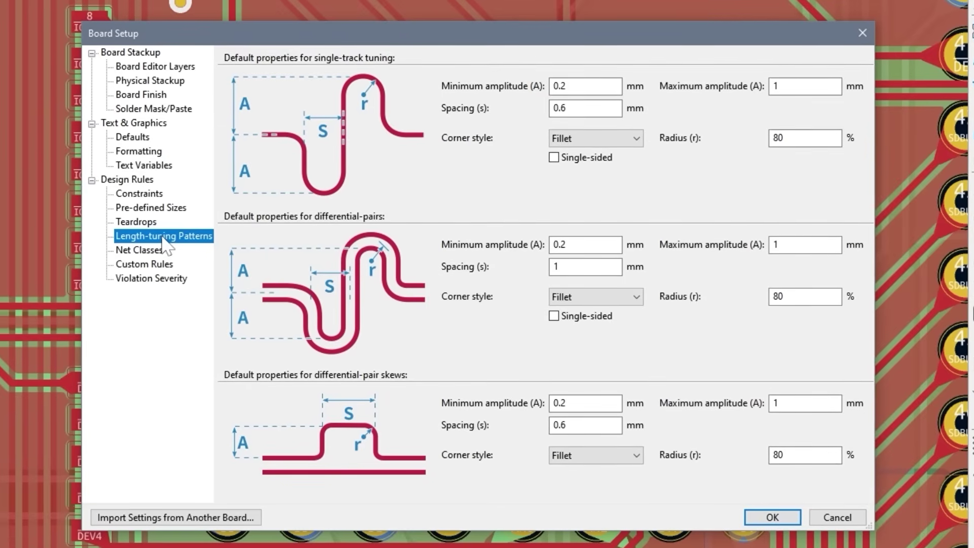